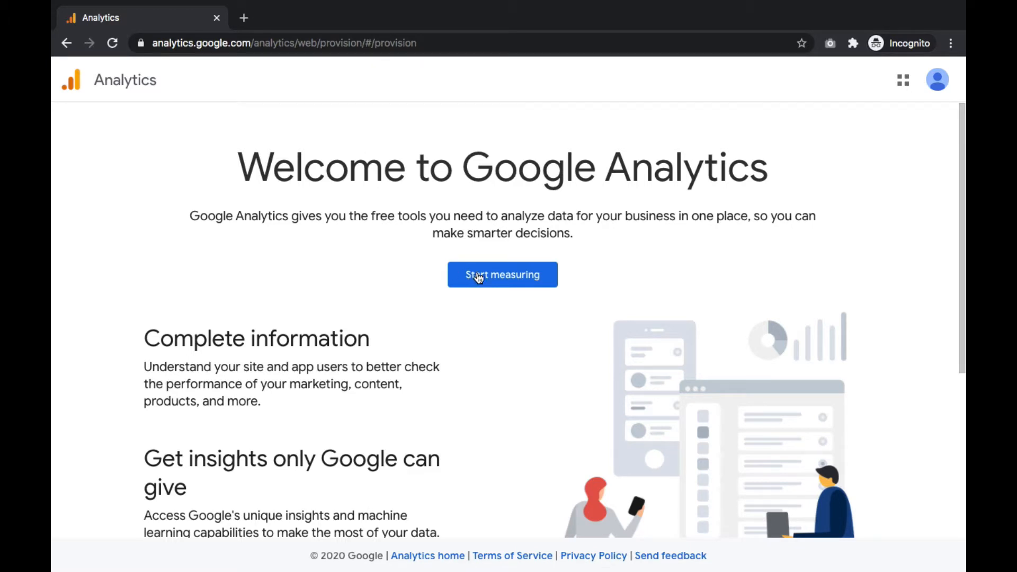
Step: Start measuring and name the new Analytics account JDS Creative Studio
{"action": "left_click", "coordinate": [498, 279]}
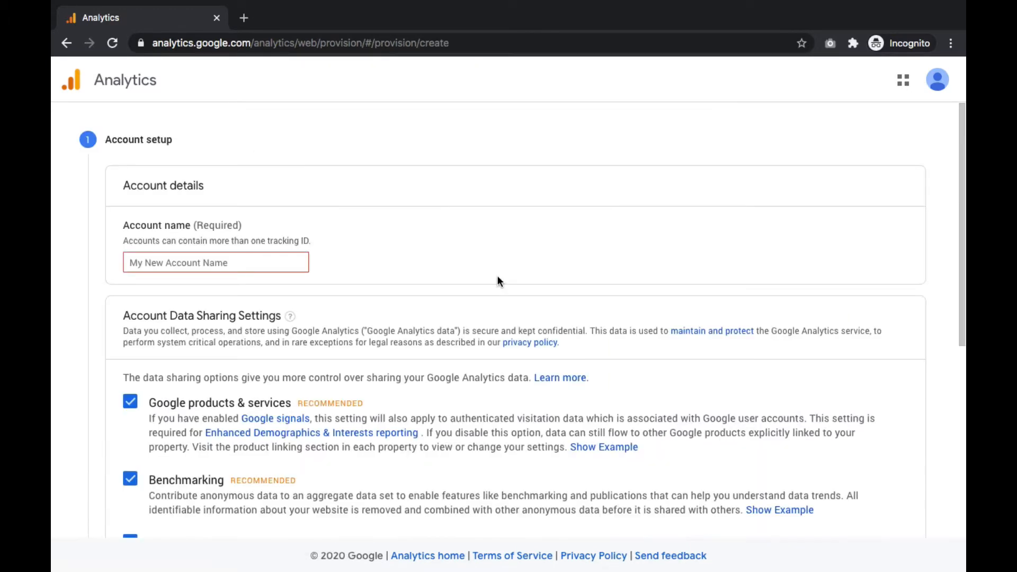
{"action": "left_click", "coordinate": [222, 263]}
{"action": "type", "text": "JDS Creat"}
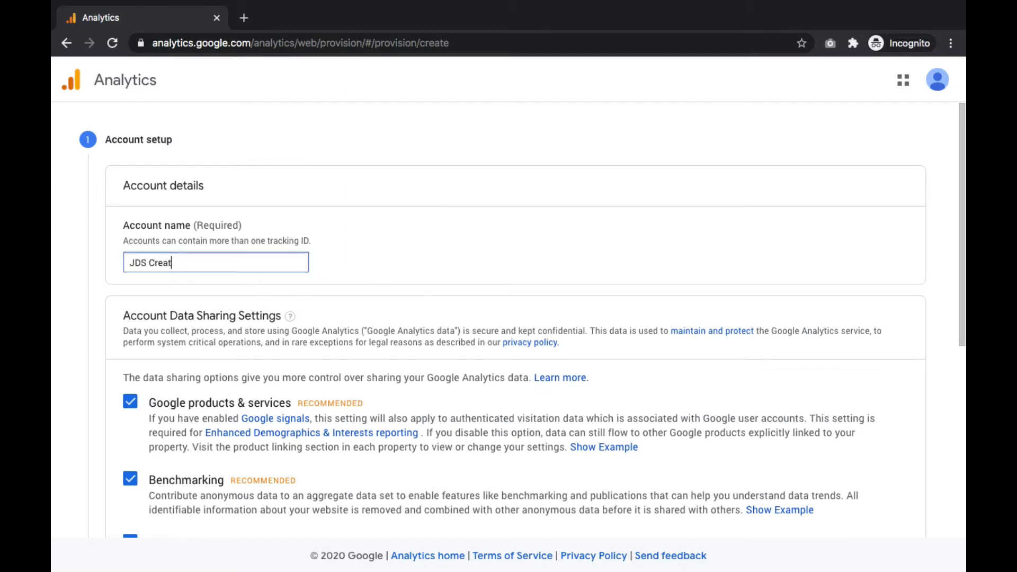
{"action": "type", "text": "ive Studio"}
Step: Uncheck all four account data sharing options and continue to property setup
{"action": "scroll", "coordinate": [186, 294], "scroll_direction": "down", "scroll_amount": 1}
{"action": "scroll", "coordinate": [186, 288], "scroll_direction": "down", "scroll_amount": 5}
{"action": "left_click", "coordinate": [130, 155]}
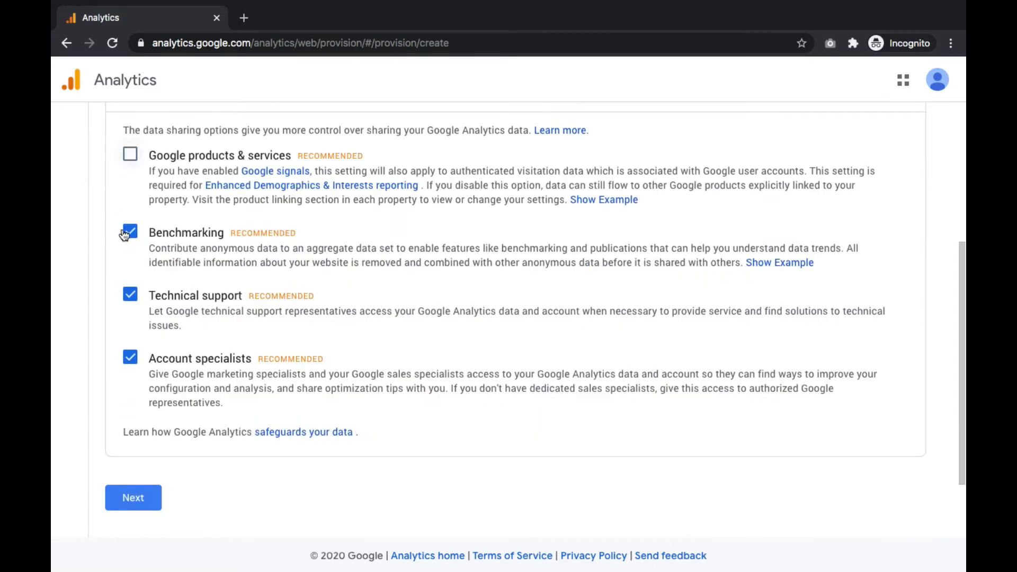
{"action": "left_click", "coordinate": [129, 231]}
{"action": "left_click", "coordinate": [130, 294]}
{"action": "left_click", "coordinate": [129, 357]}
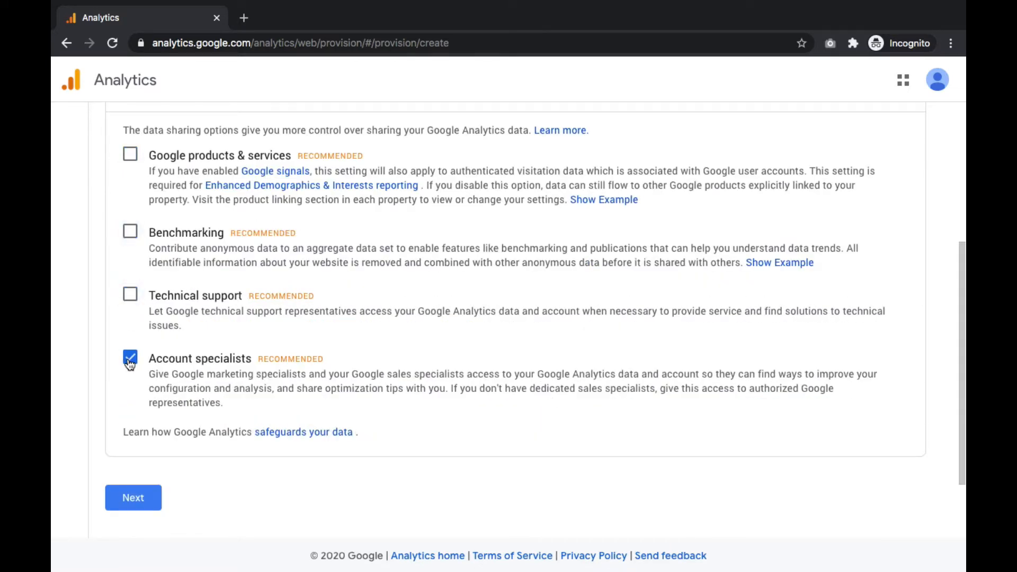
{"action": "left_click", "coordinate": [135, 500]}
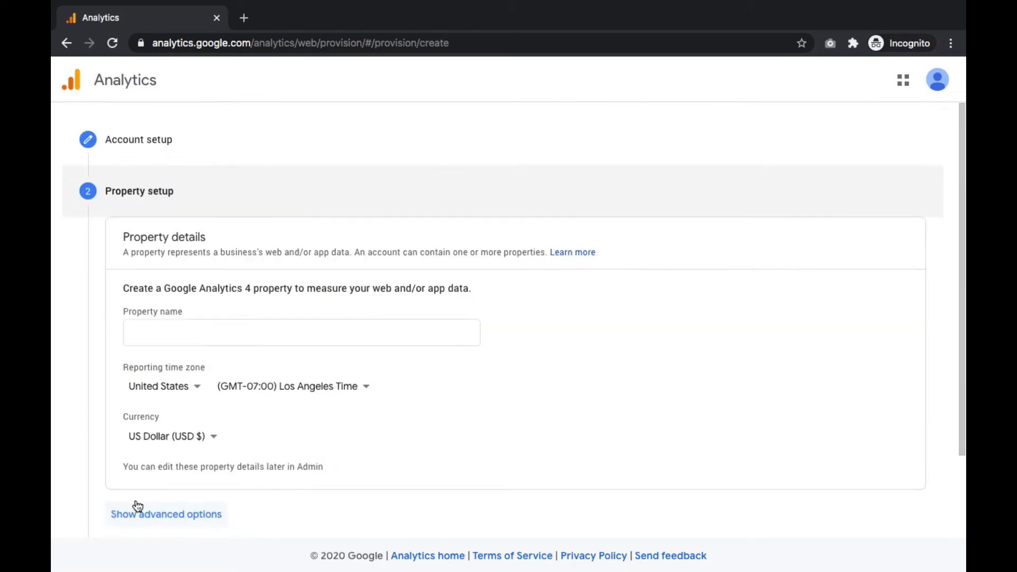
Step: Name the property JDS Website, set the reporting time zone to (GMT-04:00) New York Time, and continue
{"action": "left_click", "coordinate": [133, 331]}
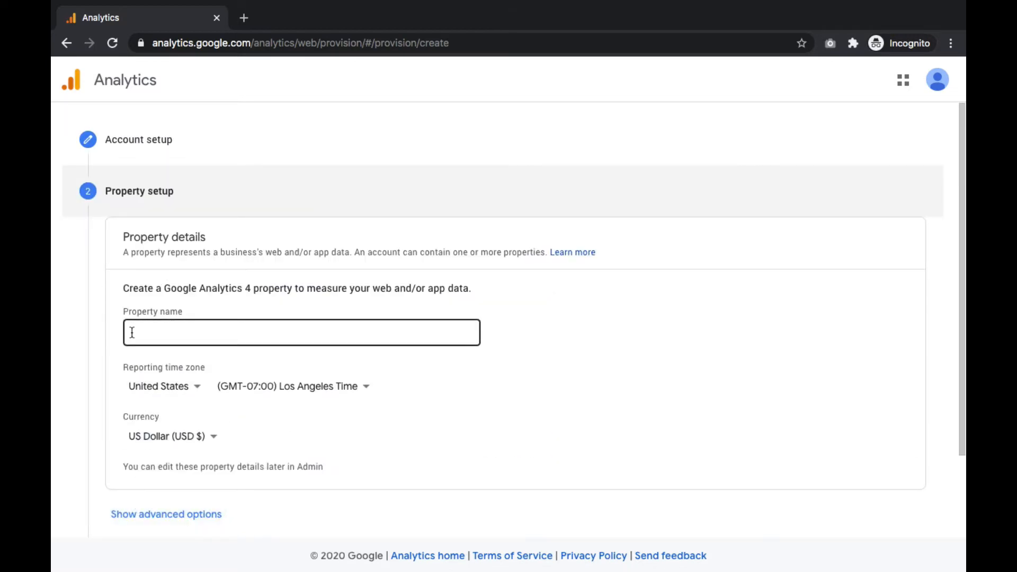
{"action": "type", "text": "JDS Webs"}
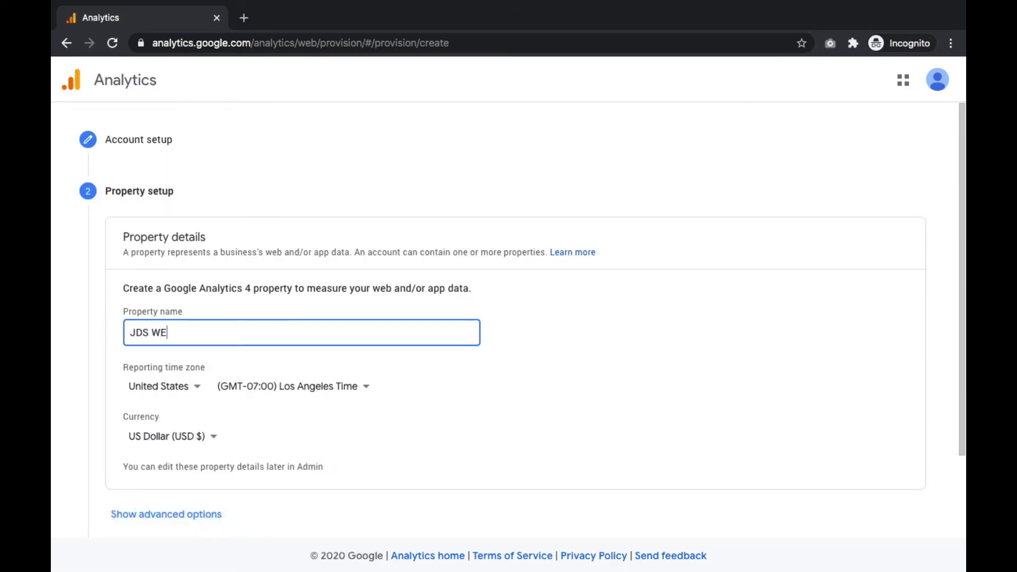
{"action": "type", "text": "ite"}
{"action": "left_click", "coordinate": [269, 391]}
{"action": "left_click", "coordinate": [268, 360]}
{"action": "scroll", "coordinate": [259, 402], "scroll_direction": "down", "scroll_amount": 2}
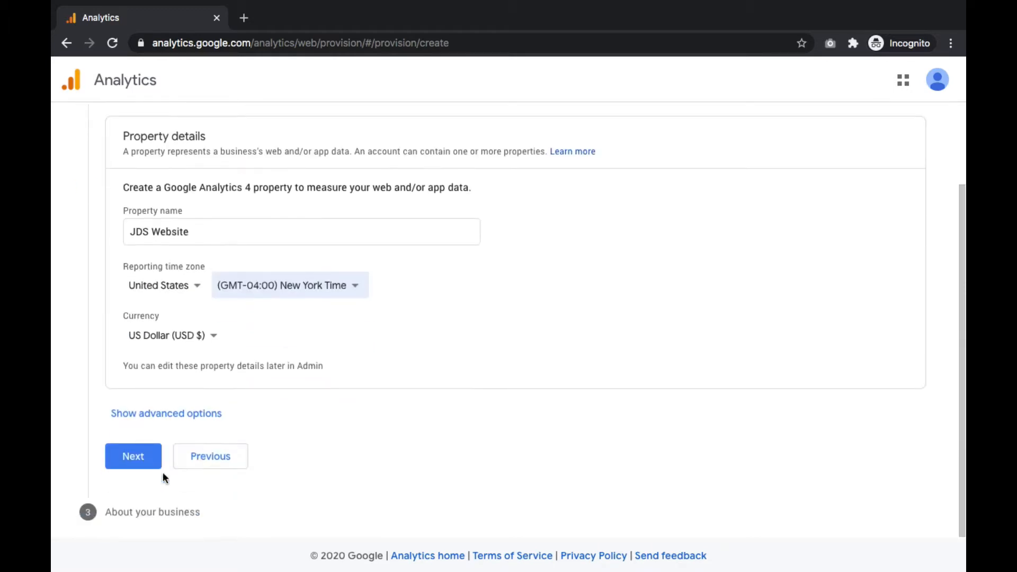
{"action": "left_click", "coordinate": [134, 459]}
Step: Set the industry category to Other and the business size to Small
{"action": "scroll", "coordinate": [159, 167], "scroll_direction": "down", "scroll_amount": 4}
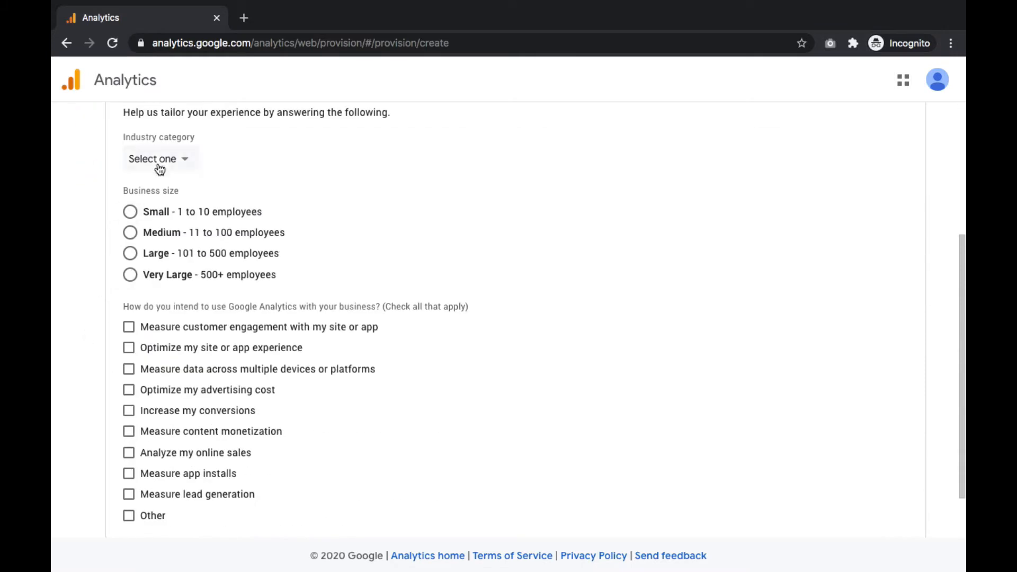
{"action": "left_click", "coordinate": [160, 159]}
{"action": "scroll", "coordinate": [159, 307], "scroll_direction": "down", "scroll_amount": 5}
{"action": "left_click", "coordinate": [180, 448]}
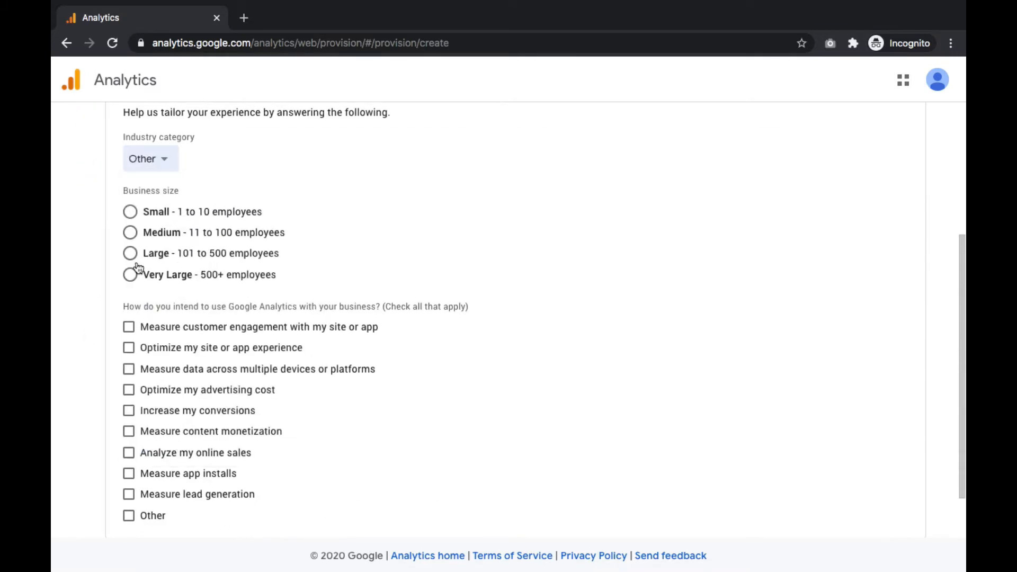
{"action": "left_click", "coordinate": [130, 212]}
Step: Check customer engagement, cross-device measurement and online sales as uses, then create the account accepting the terms and Data Processing Terms
{"action": "left_click", "coordinate": [129, 327]}
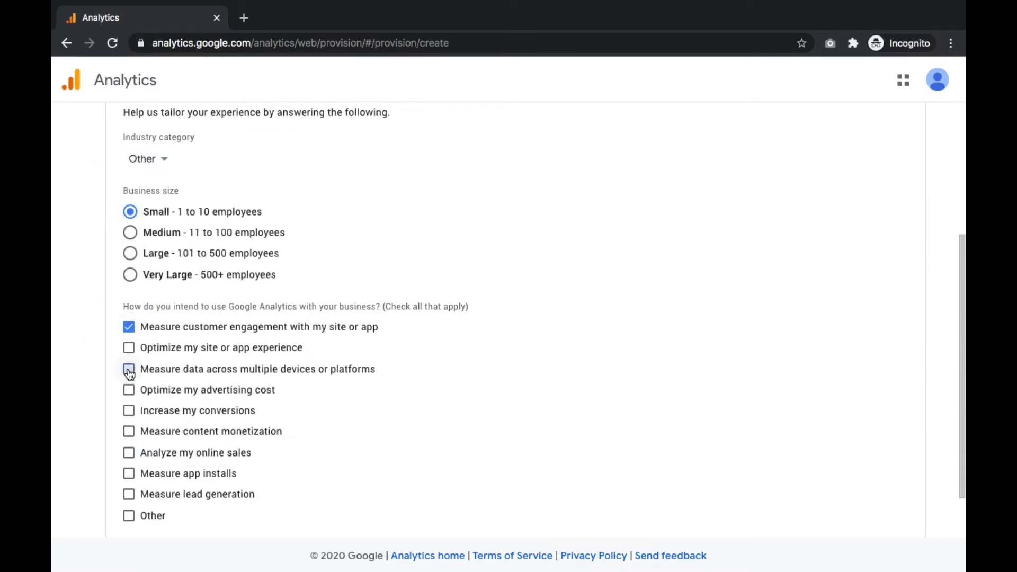
{"action": "left_click", "coordinate": [128, 369]}
{"action": "left_click", "coordinate": [129, 453]}
{"action": "scroll", "coordinate": [129, 452], "scroll_direction": "down", "scroll_amount": 1}
{"action": "left_click", "coordinate": [127, 503]}
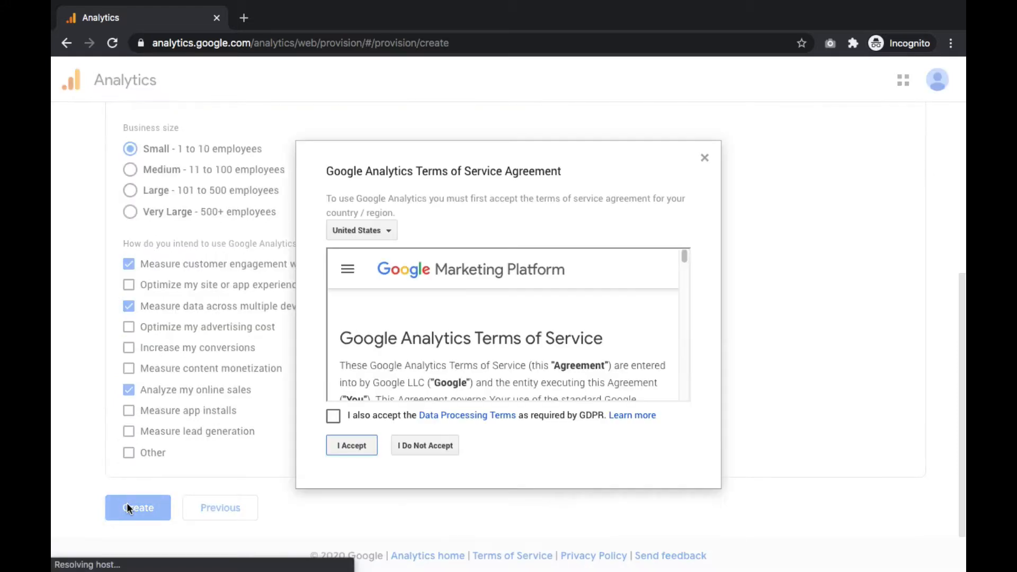
{"action": "left_click", "coordinate": [333, 416]}
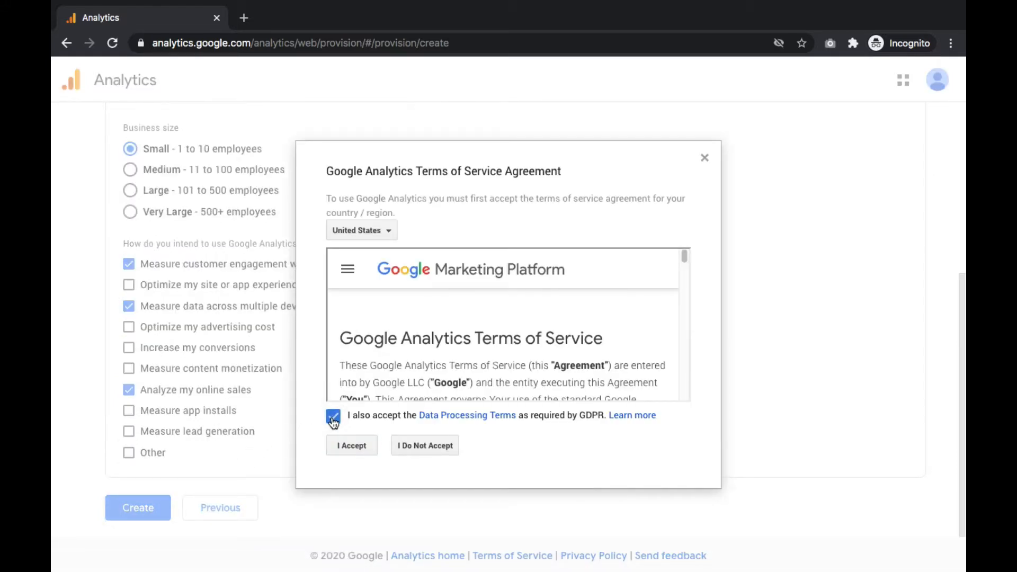
{"action": "left_click", "coordinate": [348, 448]}
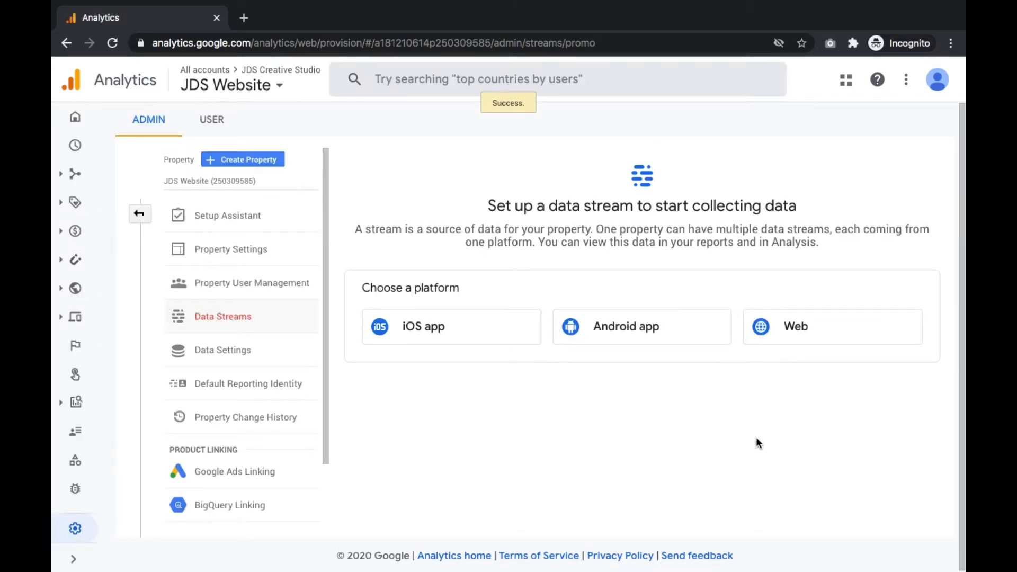
{"action": "left_click", "coordinate": [829, 331]}
{"action": "left_click", "coordinate": [286, 208]}
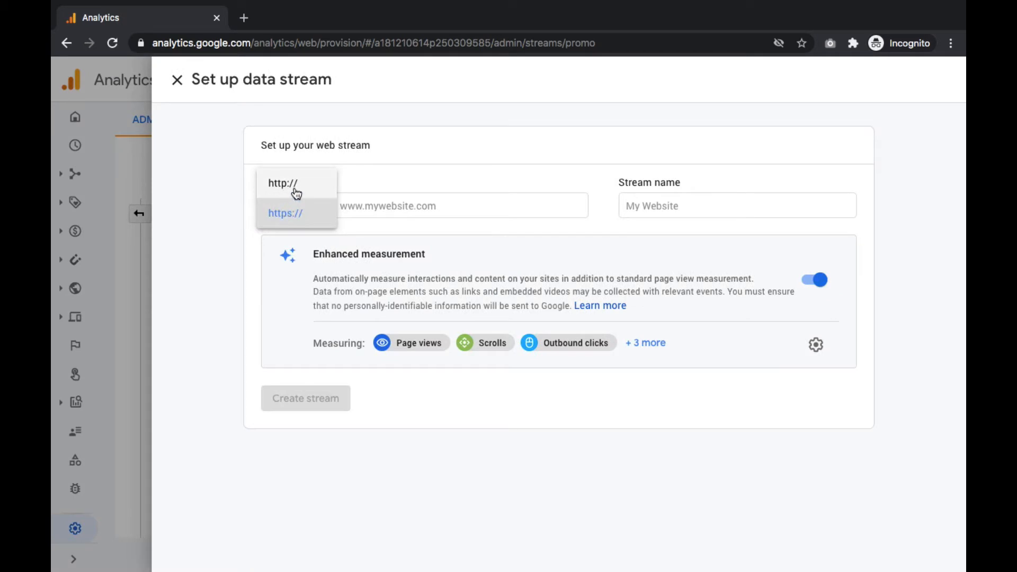
{"action": "left_click", "coordinate": [293, 219]}
{"action": "type", "text": "www"}
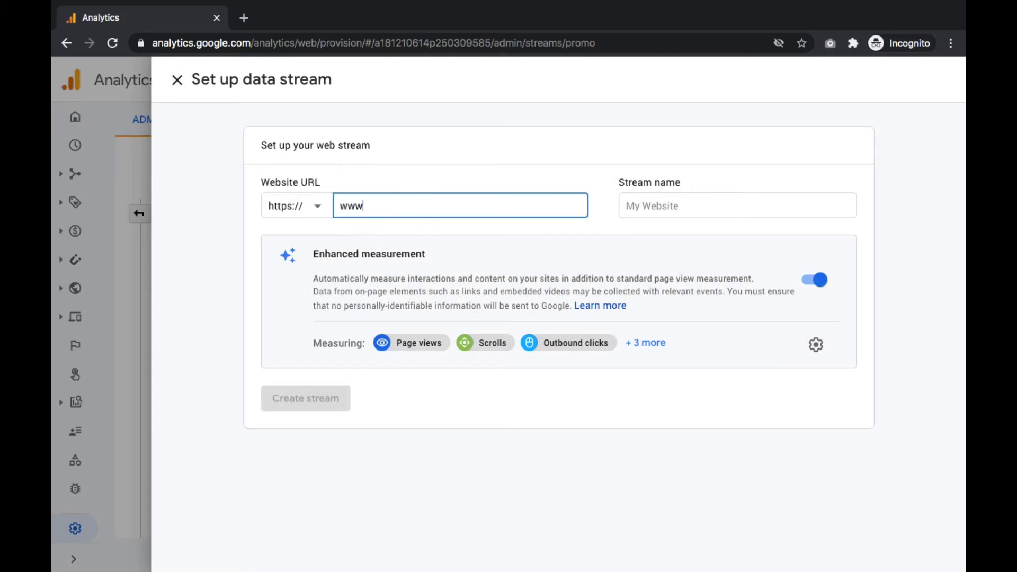
{"action": "type", "text": ".jdscreativestudio.com"}
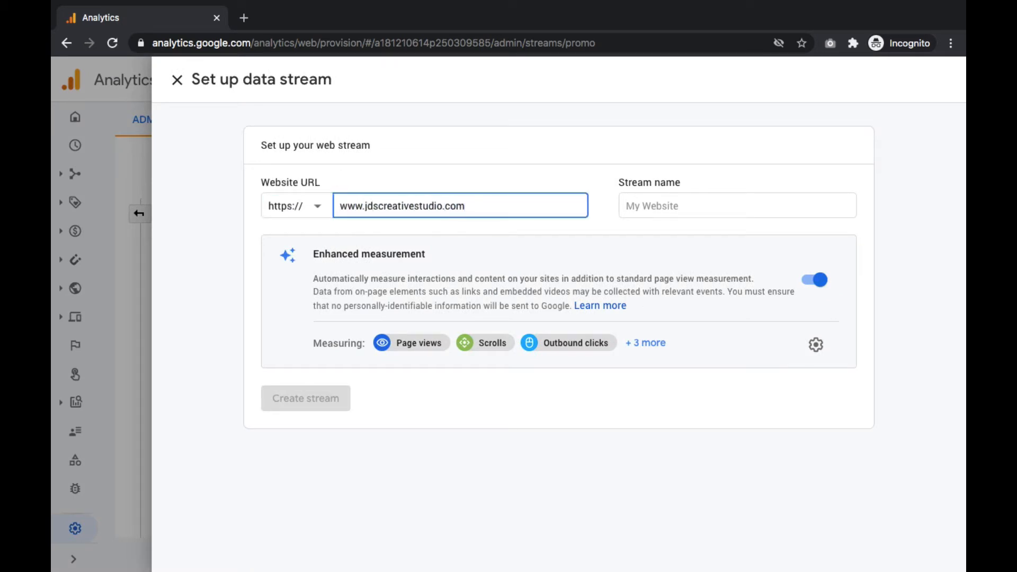
{"action": "left_click", "coordinate": [657, 209]}
{"action": "type", "text": "JDS Creative Studio"}
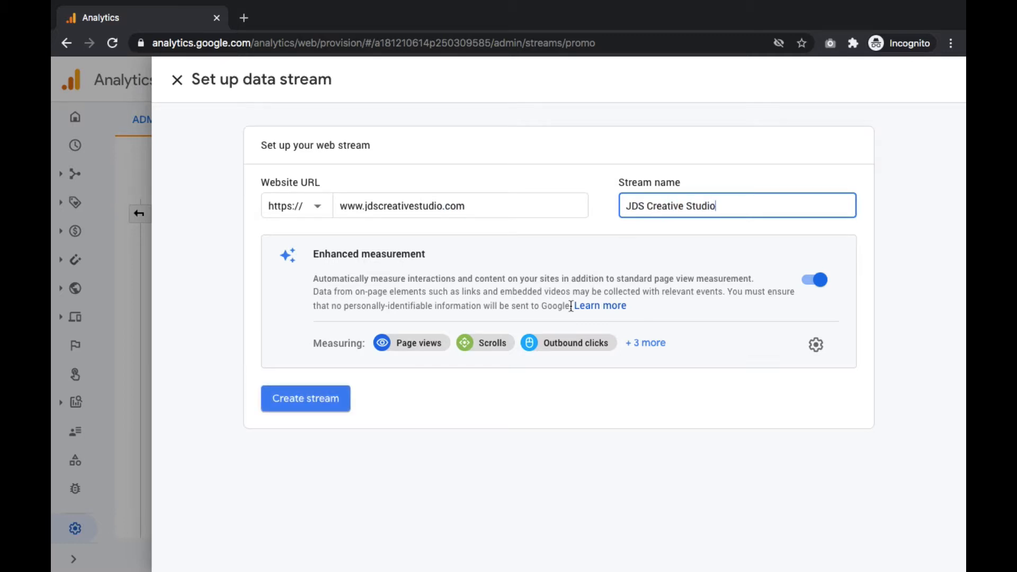
{"action": "left_click", "coordinate": [304, 401]}
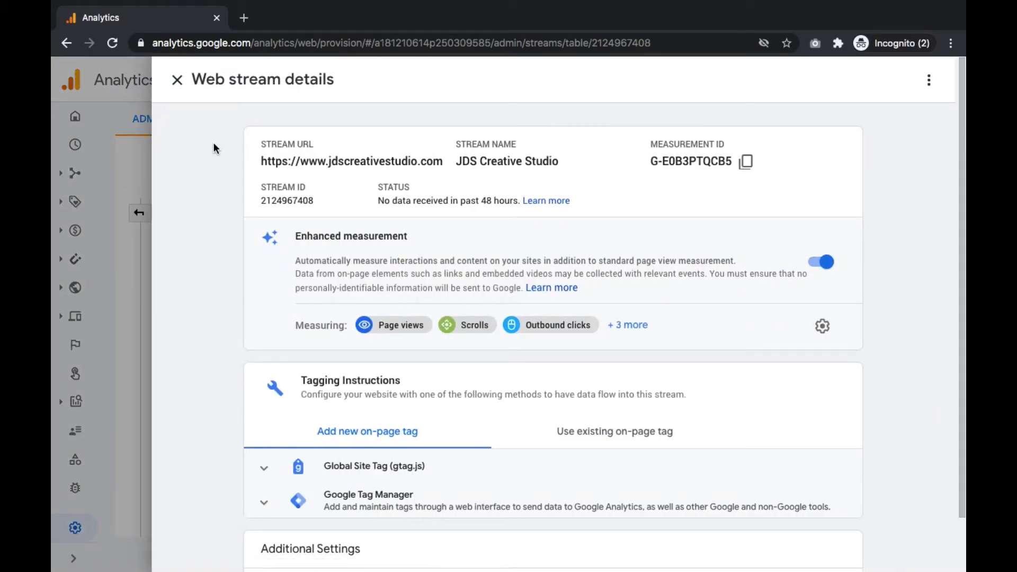
Step: Expand the Global Site Tag (gtag.js) instructions and copy the tracking code snippet
{"action": "left_click", "coordinate": [355, 444]}
{"action": "left_click", "coordinate": [356, 468]}
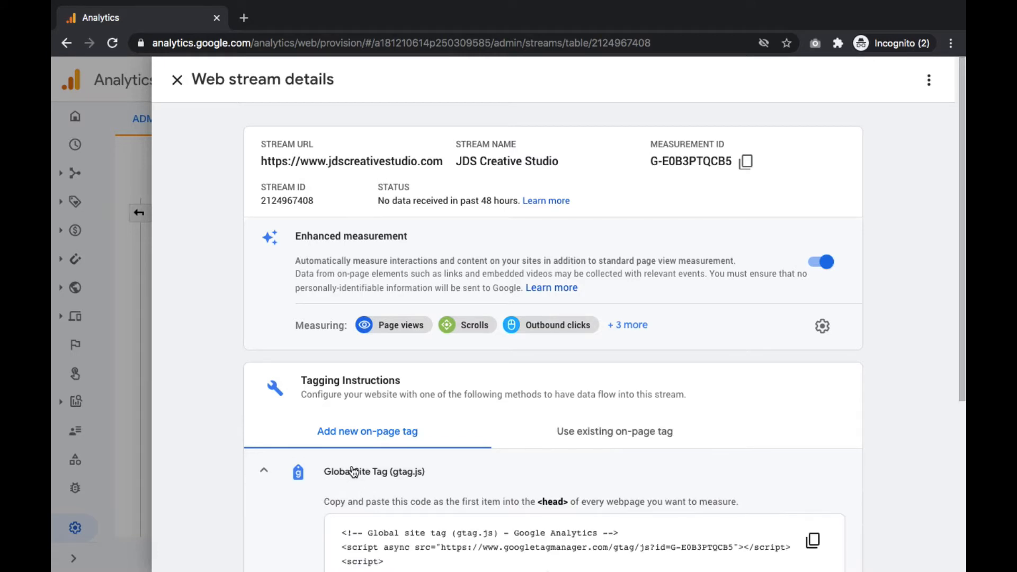
{"action": "scroll", "coordinate": [353, 470], "scroll_direction": "down", "scroll_amount": 3}
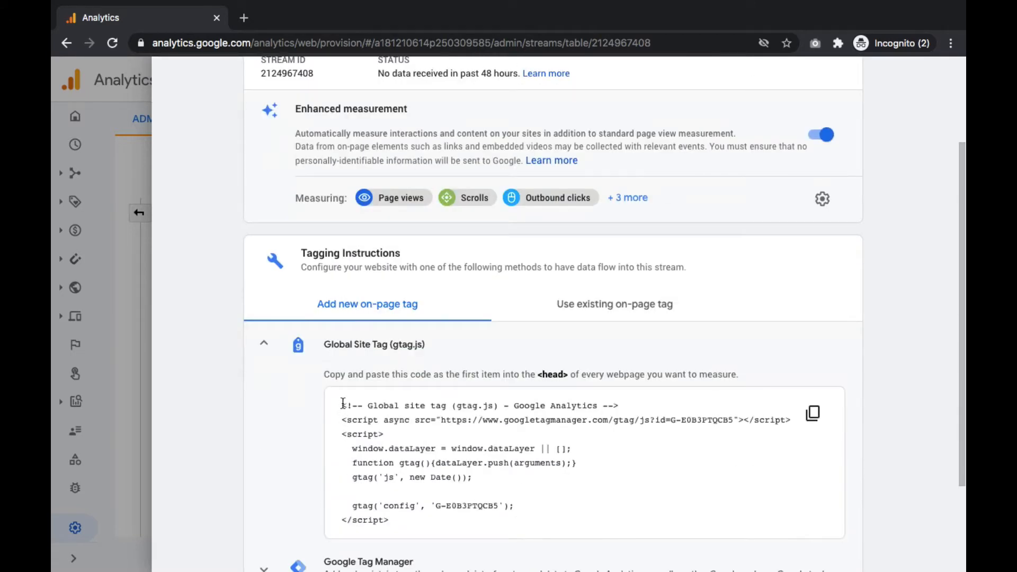
{"action": "left_click_drag", "start_coordinate": [342, 404], "coordinate": [391, 522]}
{"action": "right_click", "coordinate": [366, 508]}
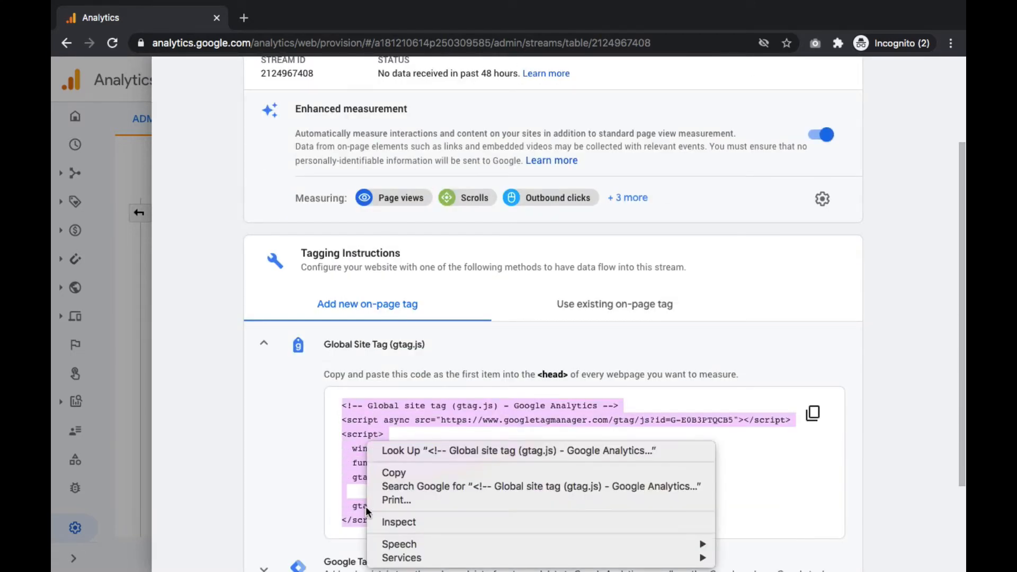
{"action": "left_click", "coordinate": [387, 470]}
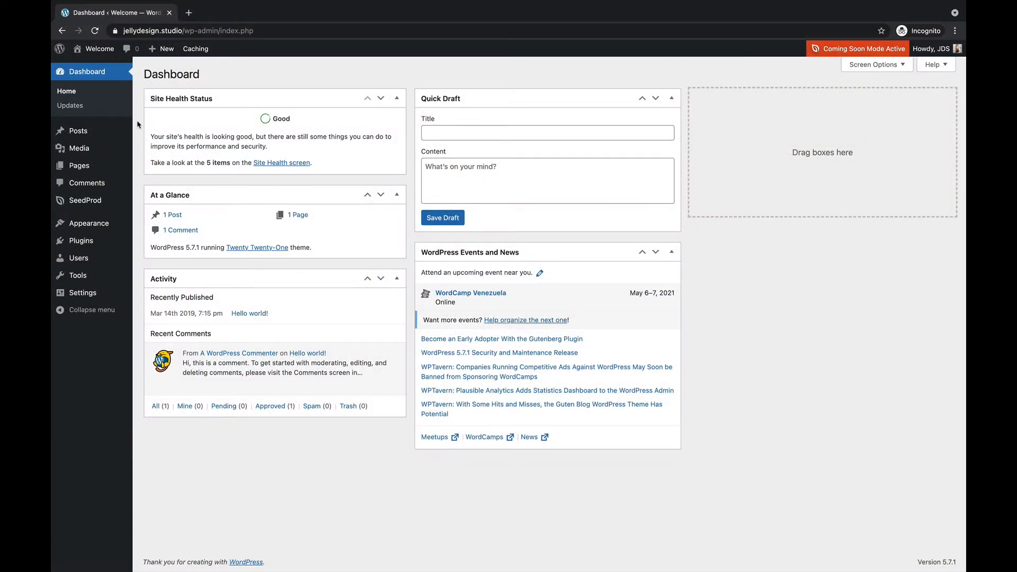
Step: In the WordPress admin, search plugins for MonsterInsights, then install and activate the Google Analytics Dashboard plugin
{"action": "mouse_move", "coordinate": [87, 240]}
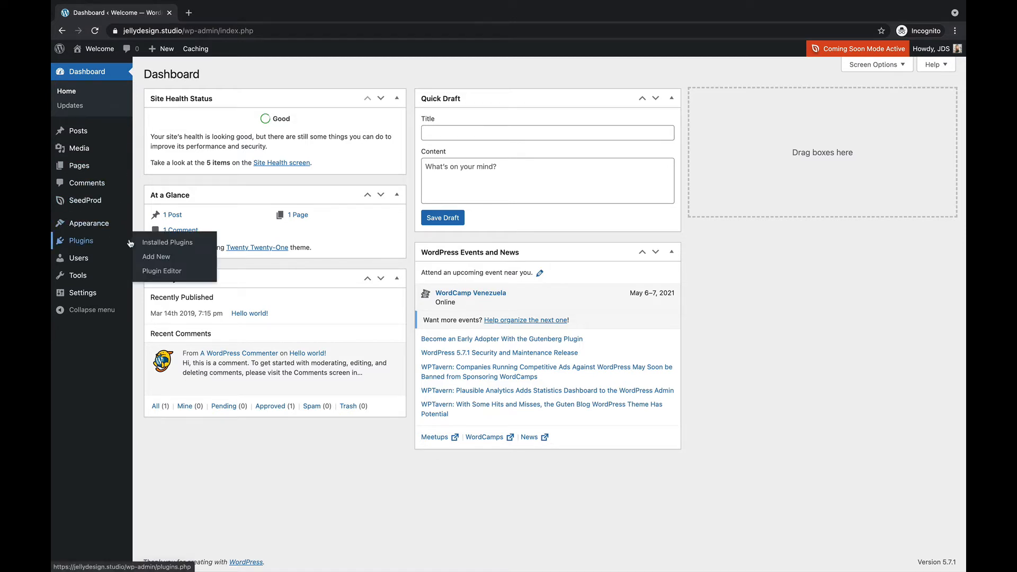
{"action": "left_click", "coordinate": [155, 257]}
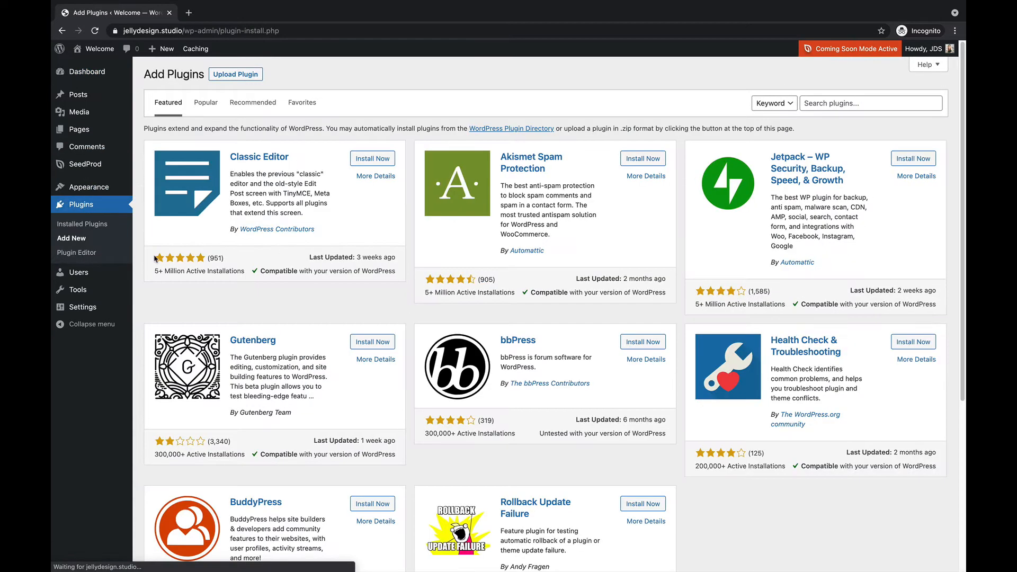
{"action": "left_click", "coordinate": [810, 102]}
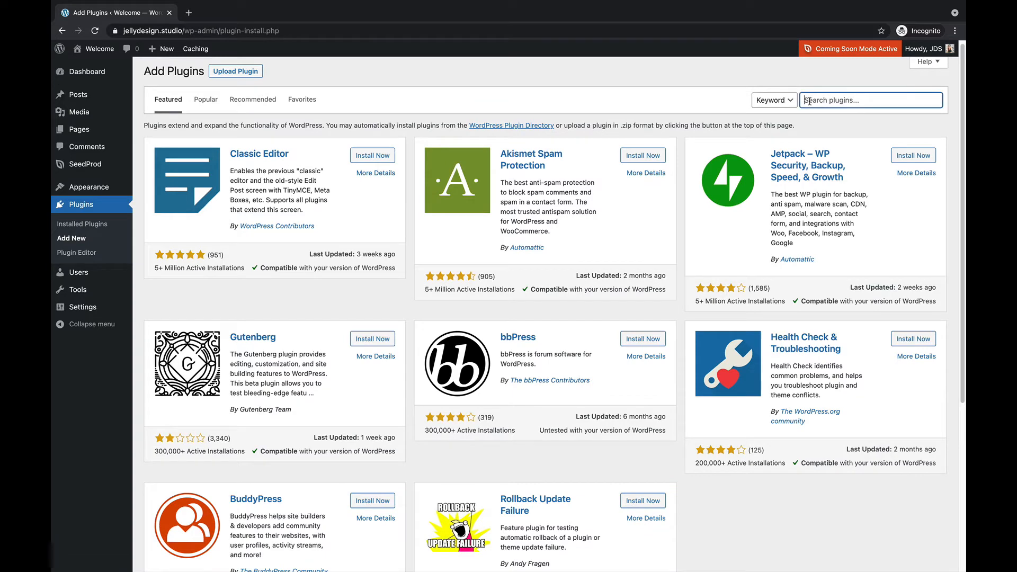
{"action": "key", "text": "ctrl+v"}
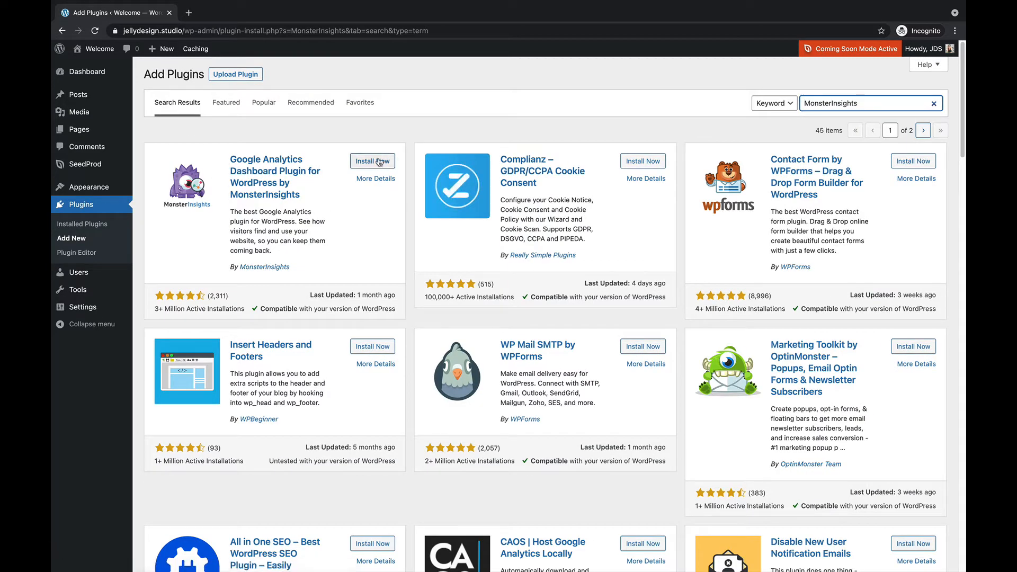
{"action": "left_click", "coordinate": [375, 163]}
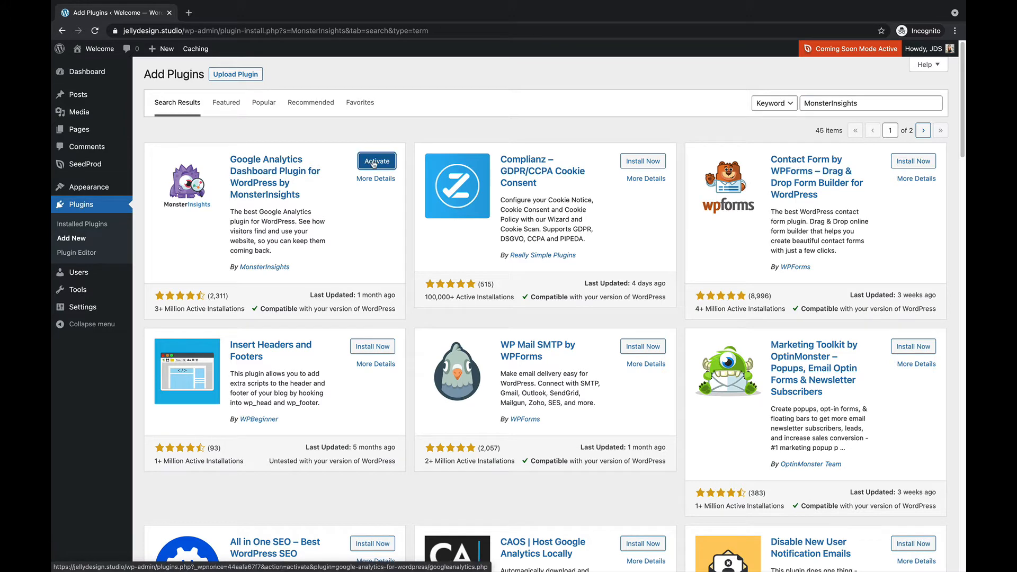
{"action": "left_click", "coordinate": [376, 161]}
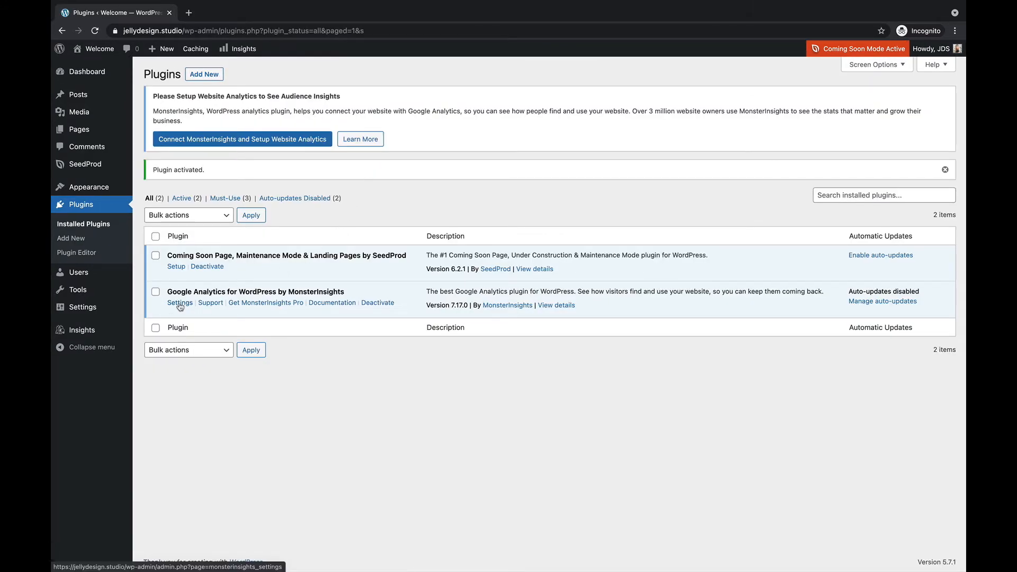
Step: Launch the MonsterInsights setup wizard, keep Business Website as the category, and start connecting to Google Analytics
{"action": "left_click", "coordinate": [82, 333]}
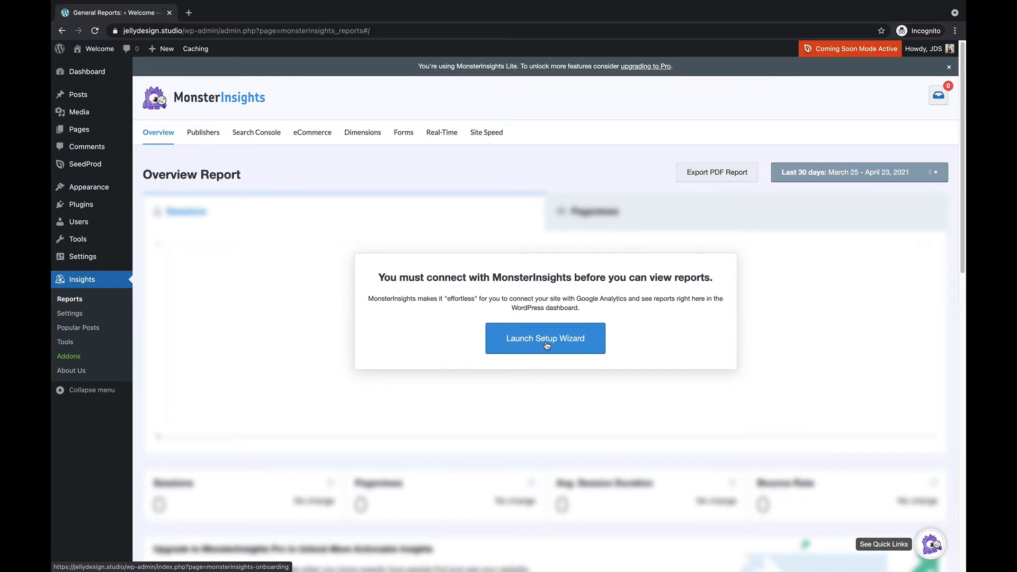
{"action": "left_click", "coordinate": [547, 344]}
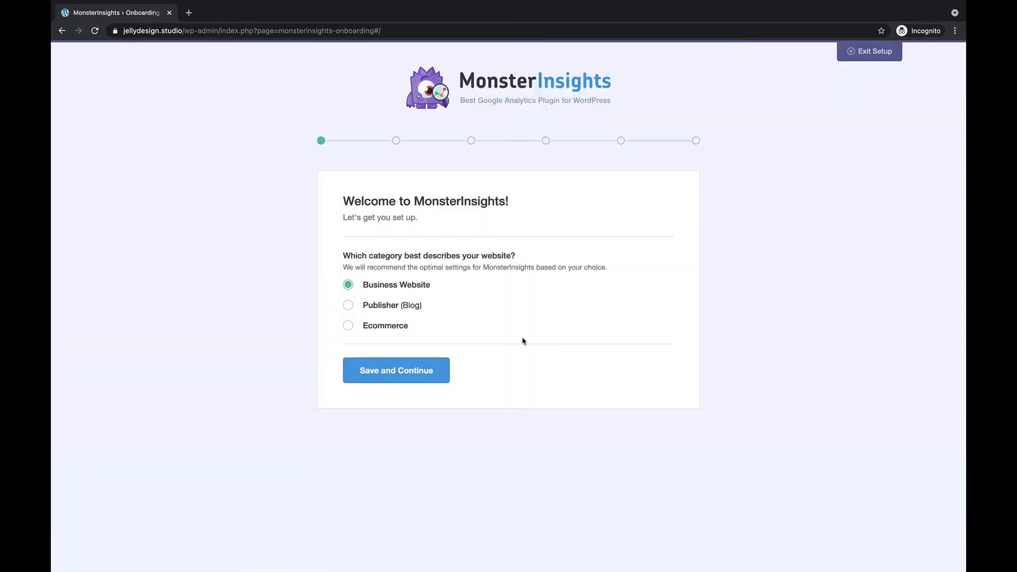
{"action": "left_click", "coordinate": [397, 376]}
{"action": "left_click", "coordinate": [410, 391]}
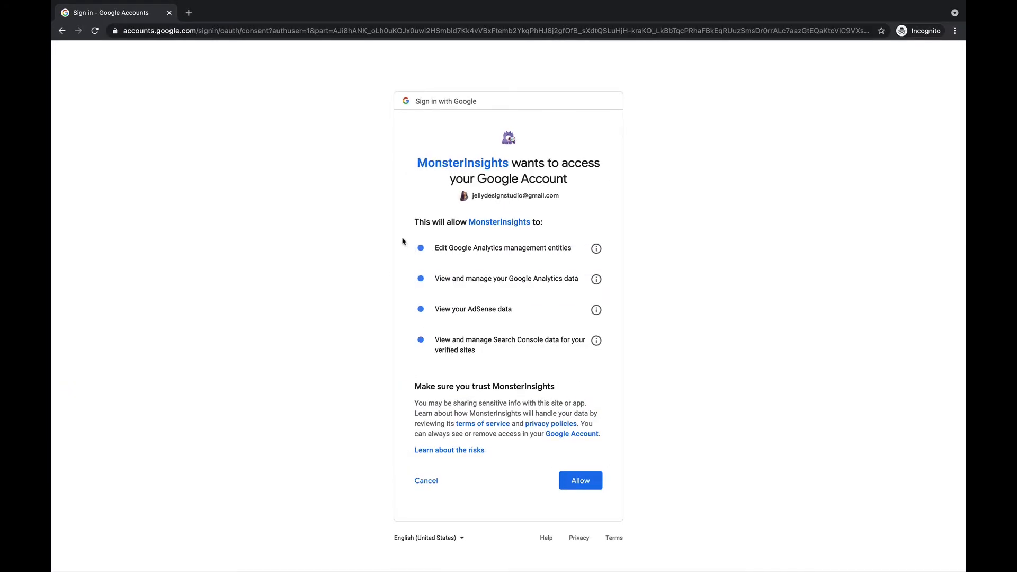
Step: Allow MonsterInsights access to the Google account, uncheck the communications opt-in, and complete the connection
{"action": "left_click", "coordinate": [582, 484]}
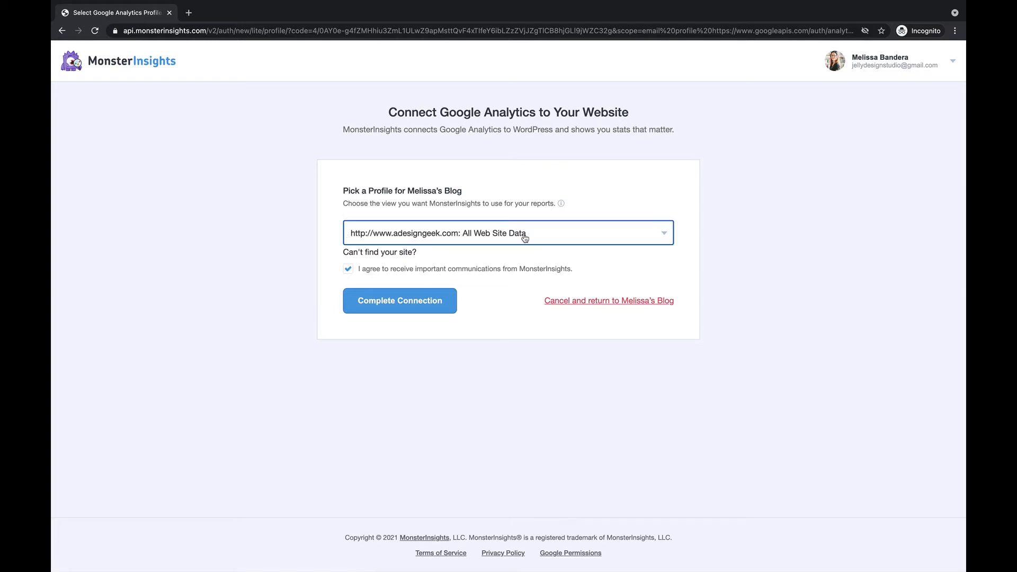
{"action": "left_click", "coordinate": [348, 270]}
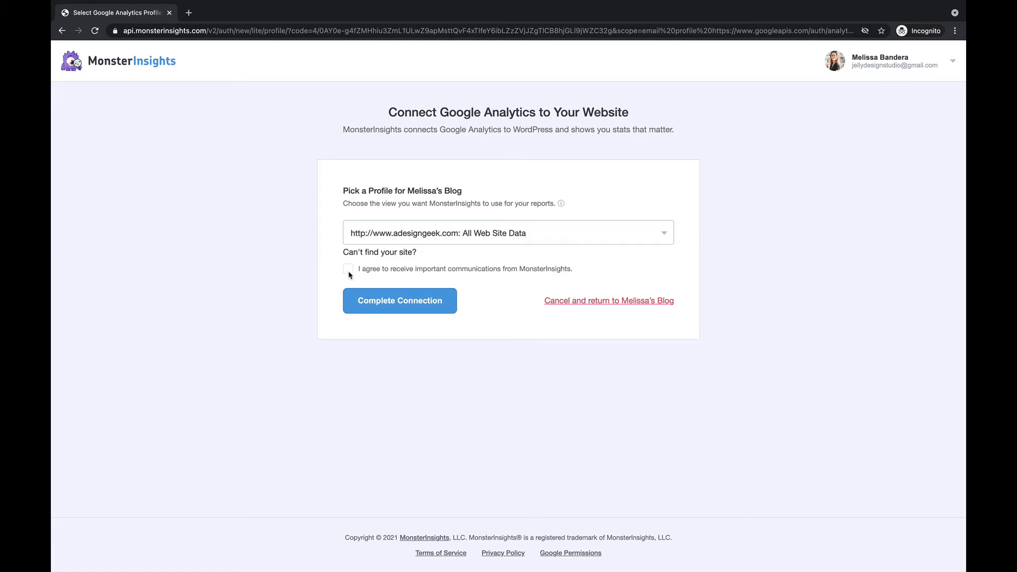
{"action": "left_click", "coordinate": [404, 312]}
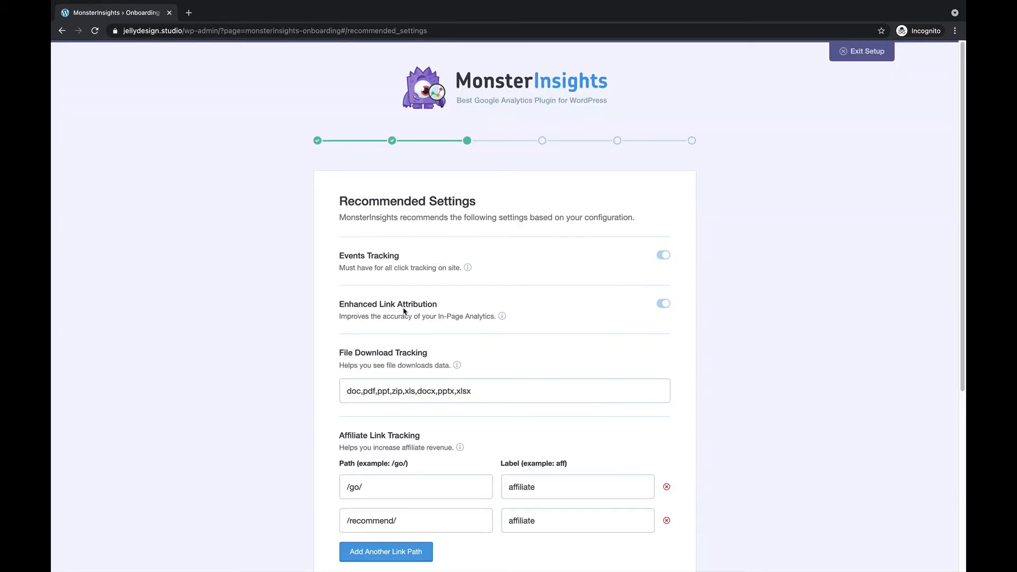
Step: Keep the recommended tracking settings and addons as proposed and continue through both wizard pages
{"action": "scroll", "coordinate": [333, 293], "scroll_direction": "down", "scroll_amount": 3}
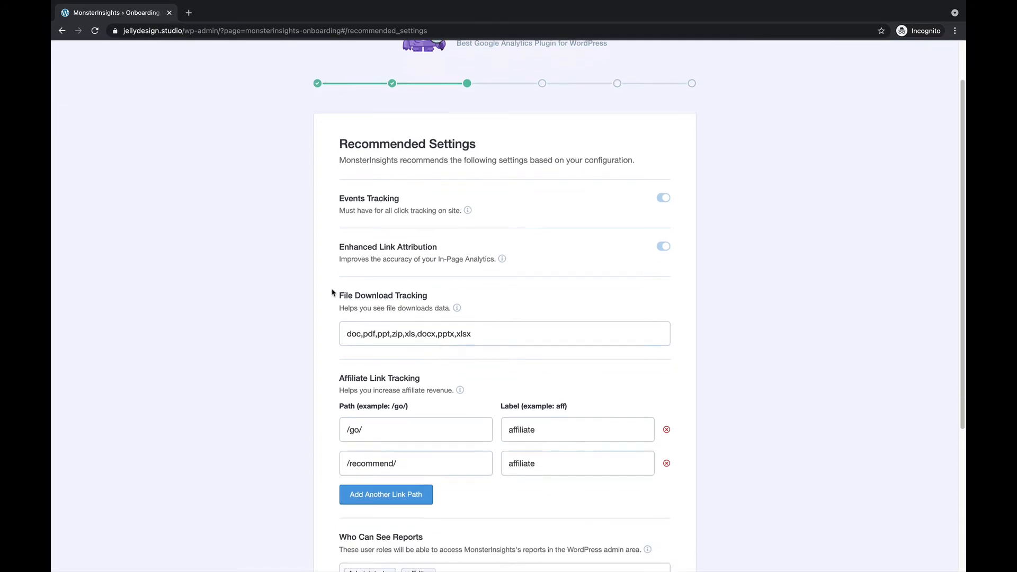
{"action": "scroll", "coordinate": [334, 293], "scroll_direction": "down", "scroll_amount": 3}
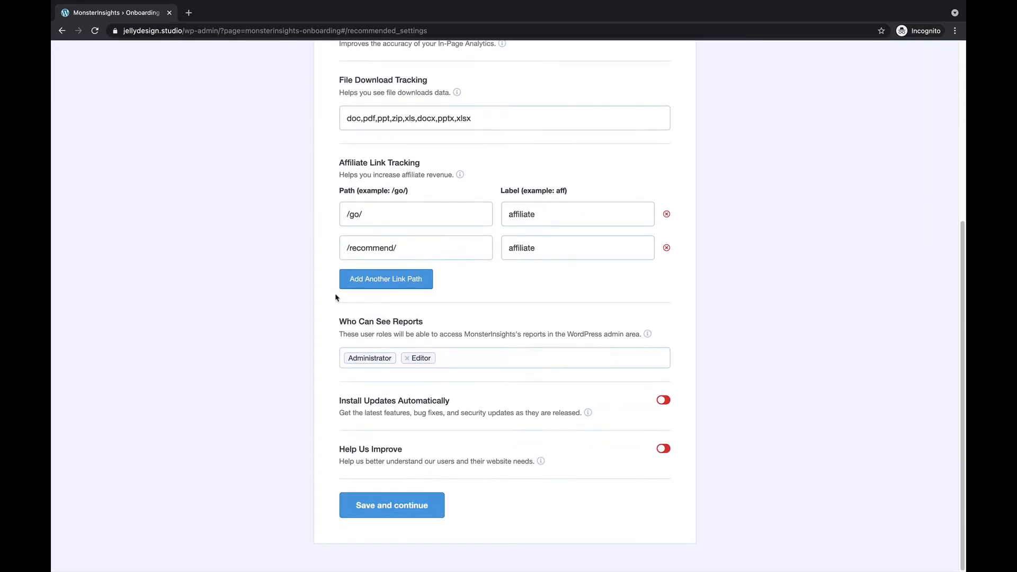
{"action": "left_click", "coordinate": [391, 512]}
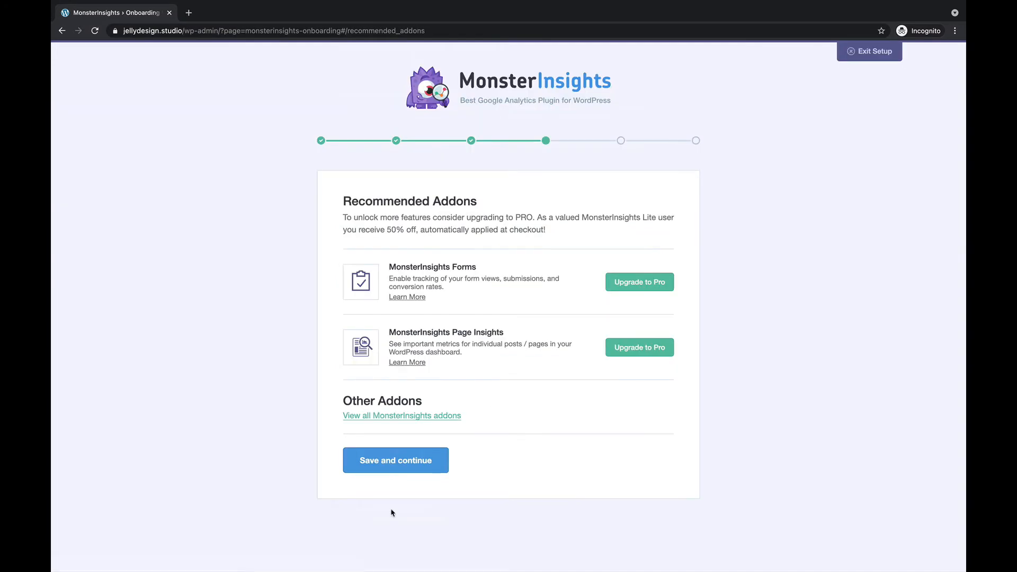
{"action": "left_click", "coordinate": [390, 461]}
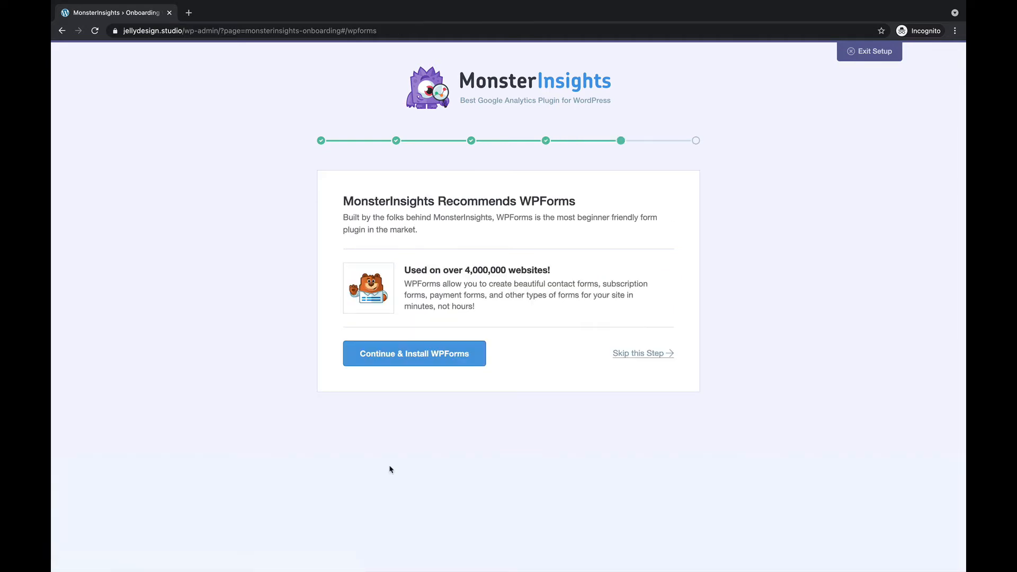
Step: Skip the WPForms recommendation and finish the MonsterInsights setup wizard
{"action": "left_click", "coordinate": [641, 355]}
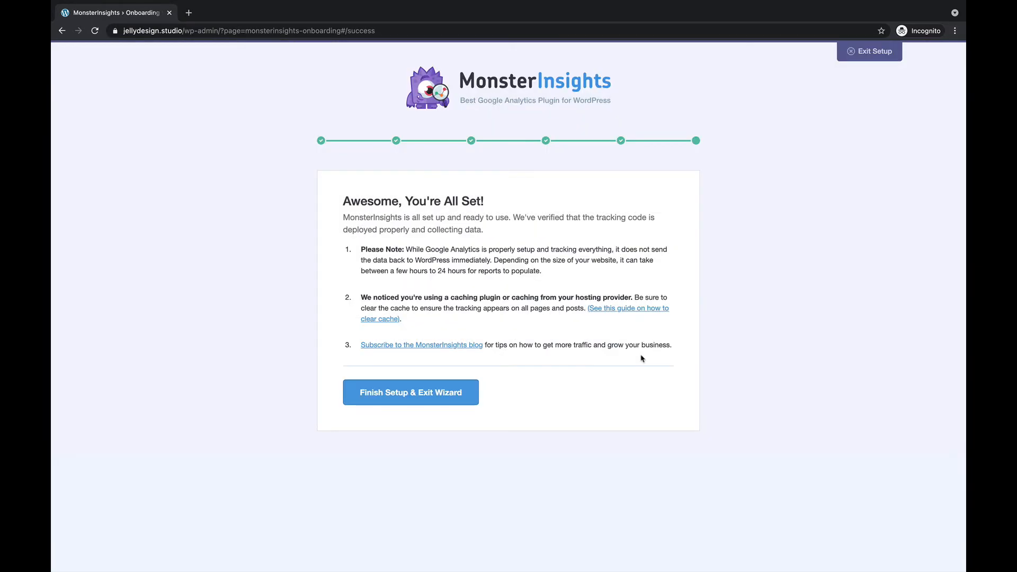
{"action": "left_click", "coordinate": [407, 397]}
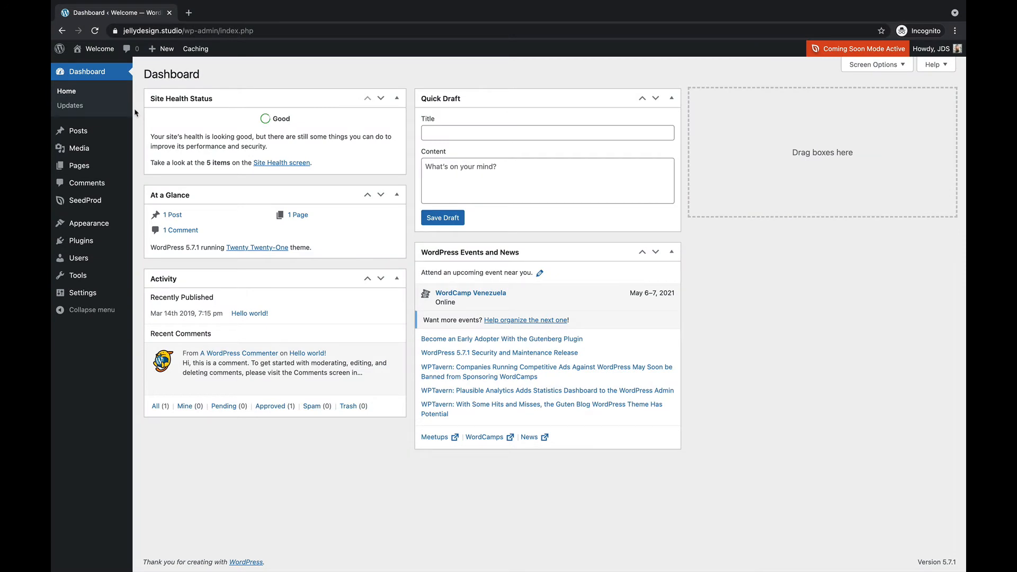
Step: Search plugins for Insert Header and Footer, then install and activate Insert Headers and Footers by WPBeginner
{"action": "mouse_move", "coordinate": [82, 243]}
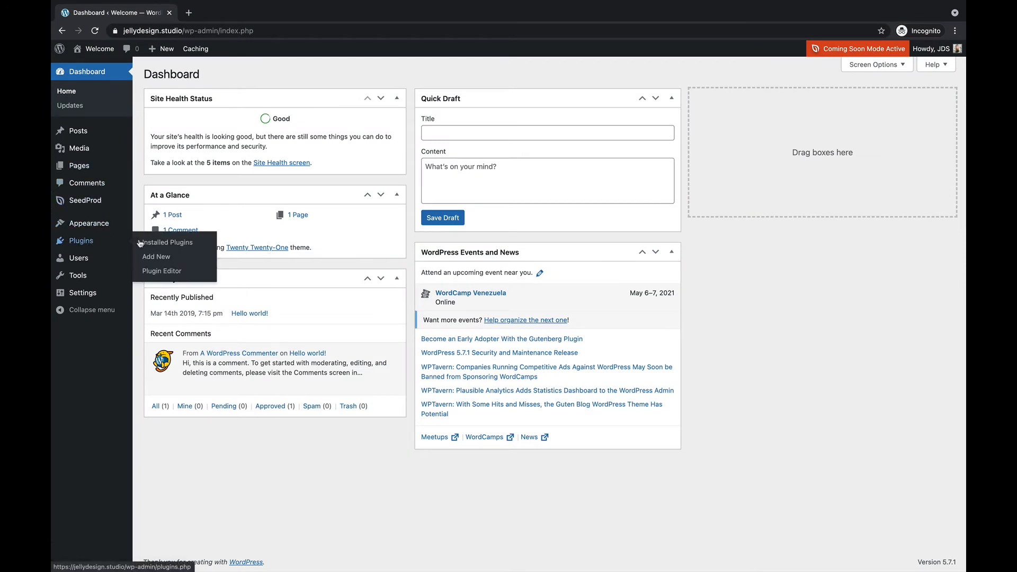
{"action": "left_click", "coordinate": [156, 258]}
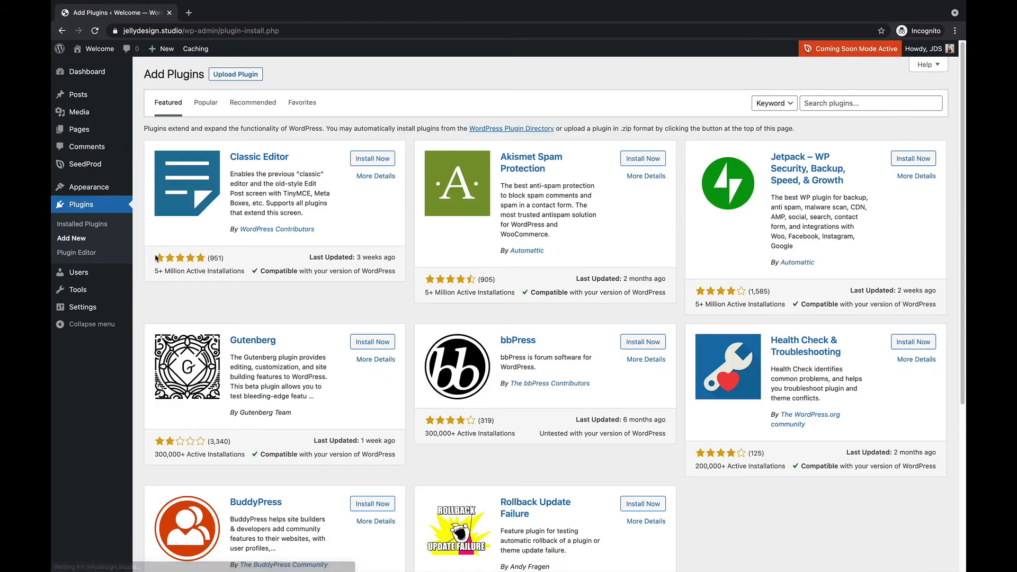
{"action": "left_click", "coordinate": [822, 104]}
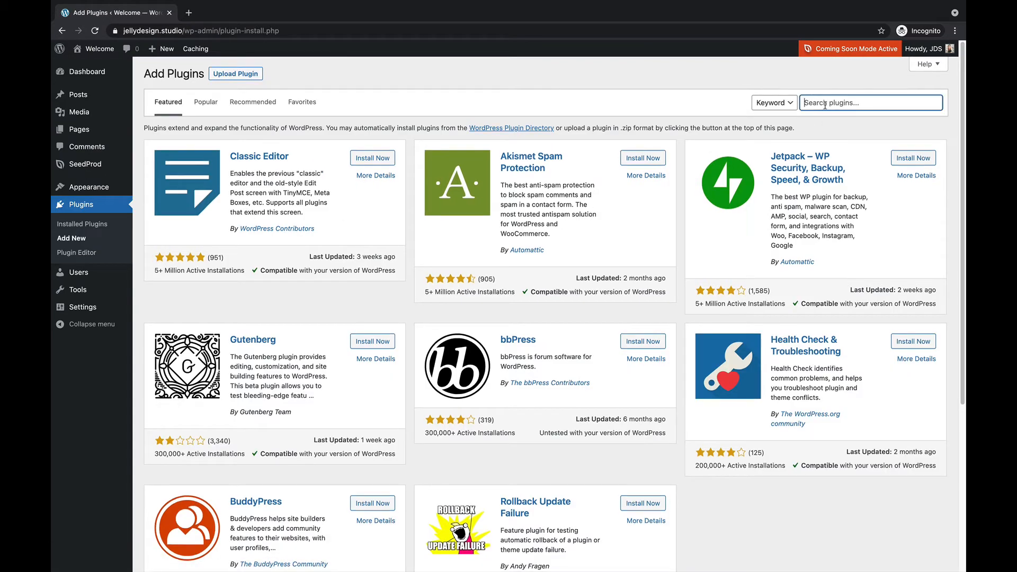
{"action": "type", "text": "Insert Header and Footer"}
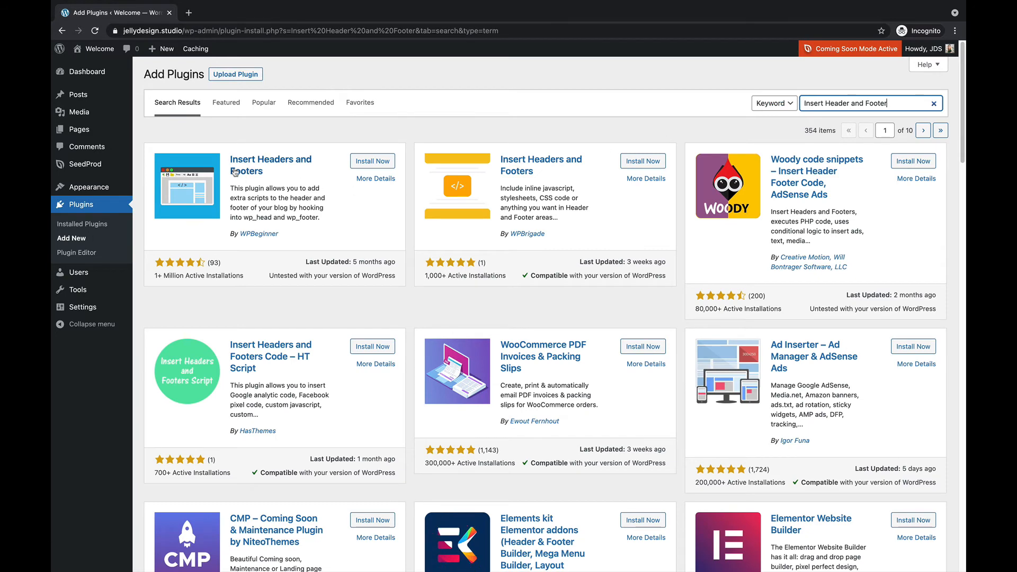
{"action": "left_click", "coordinate": [373, 163]}
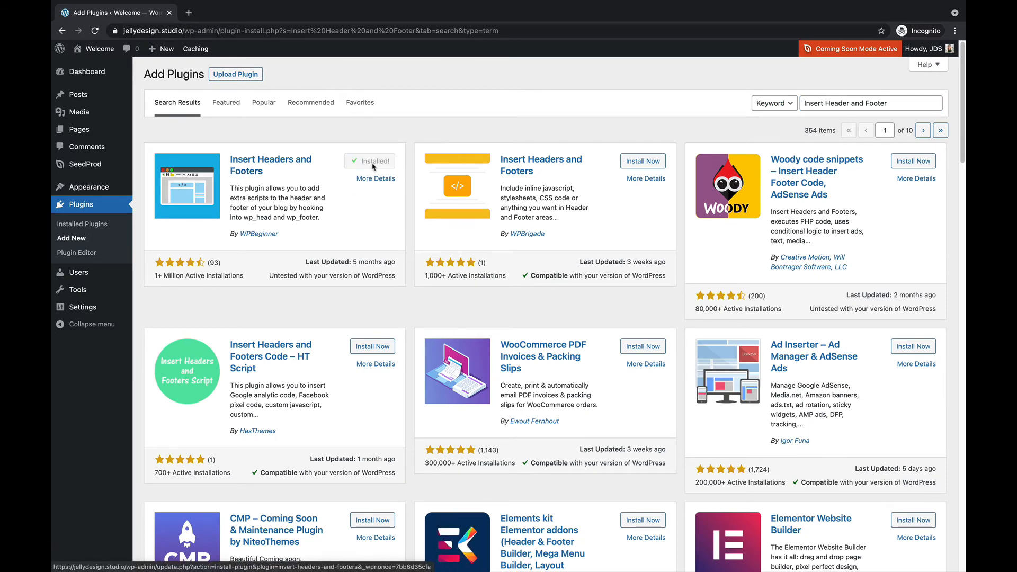
{"action": "left_click", "coordinate": [373, 167]}
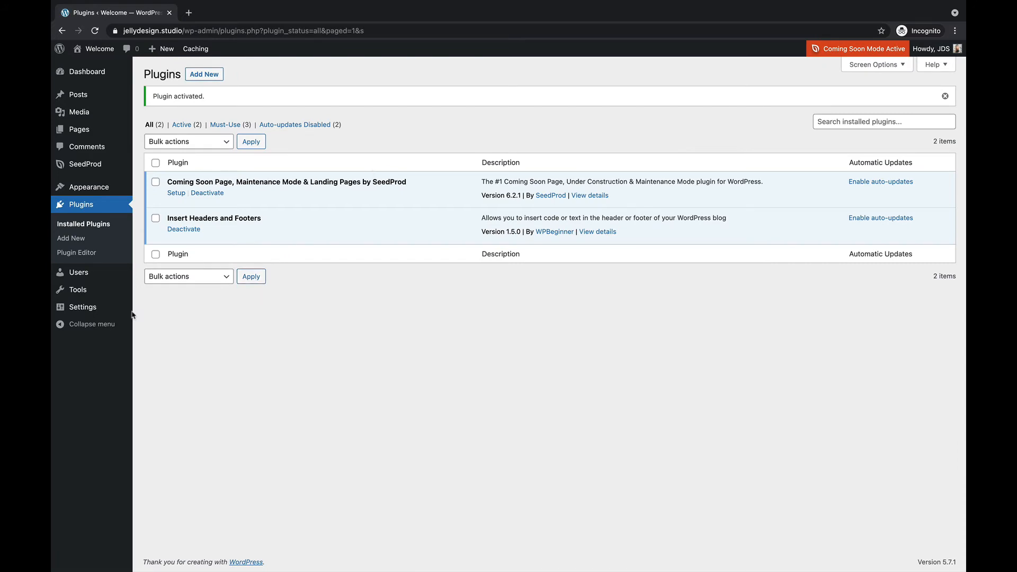
Step: Open the Insert Headers and Footers settings, paste the gtag.js code into Scripts in Header, and save
{"action": "mouse_move", "coordinate": [101, 313]}
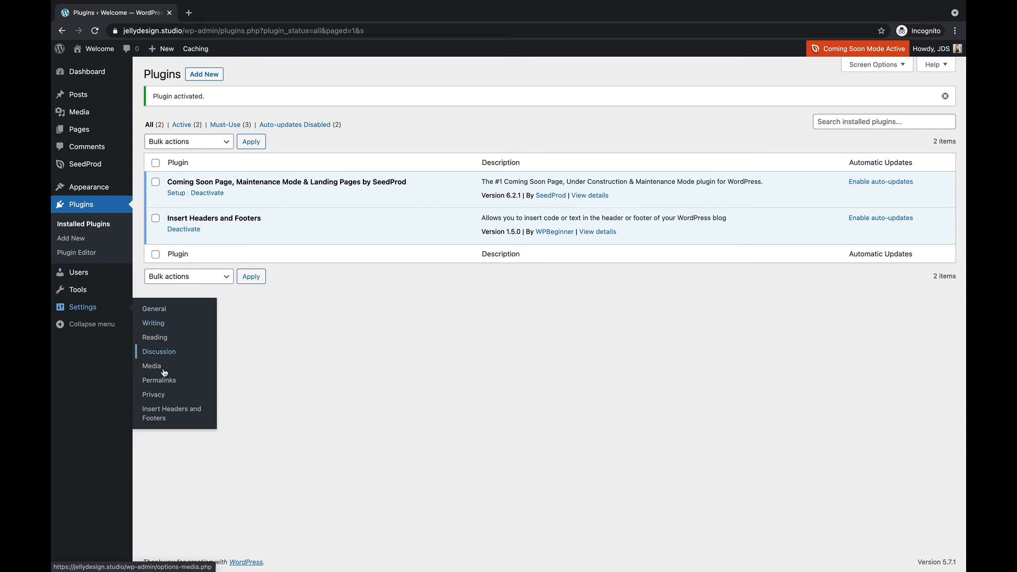
{"action": "left_click", "coordinate": [182, 421]}
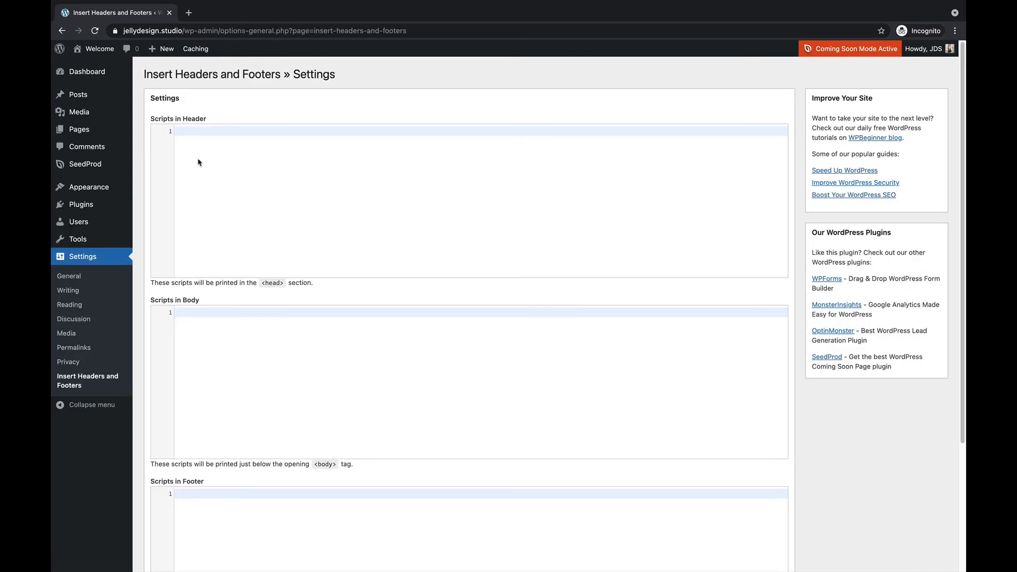
{"action": "right_click", "coordinate": [182, 133]}
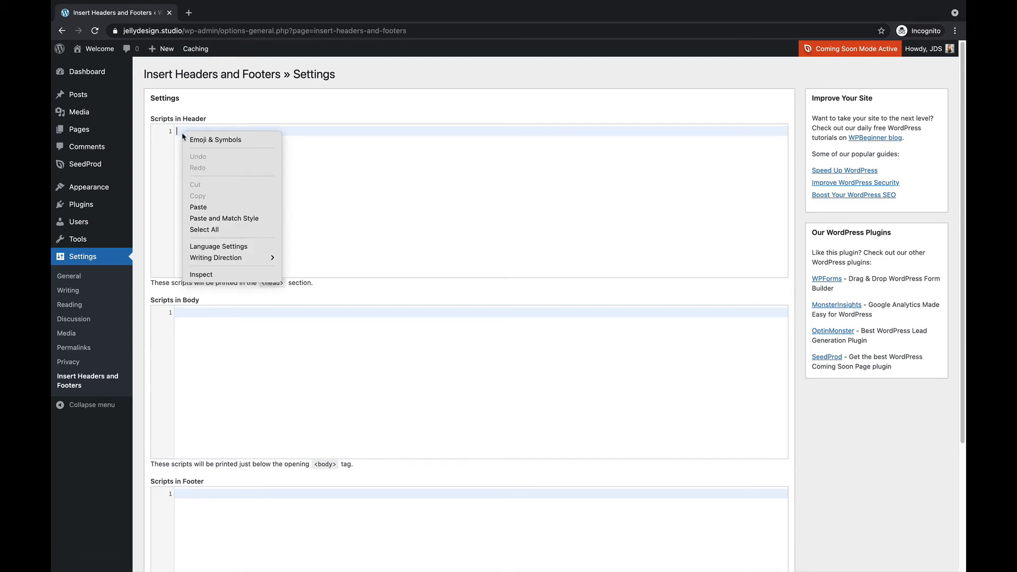
{"action": "left_click", "coordinate": [201, 207]}
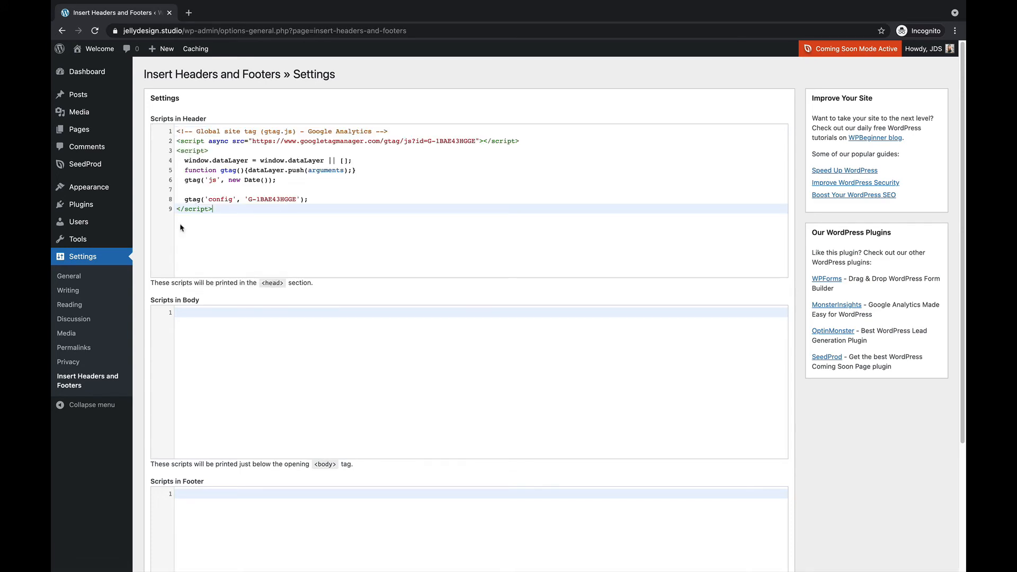
{"action": "scroll", "coordinate": [182, 228], "scroll_direction": "down", "scroll_amount": 3}
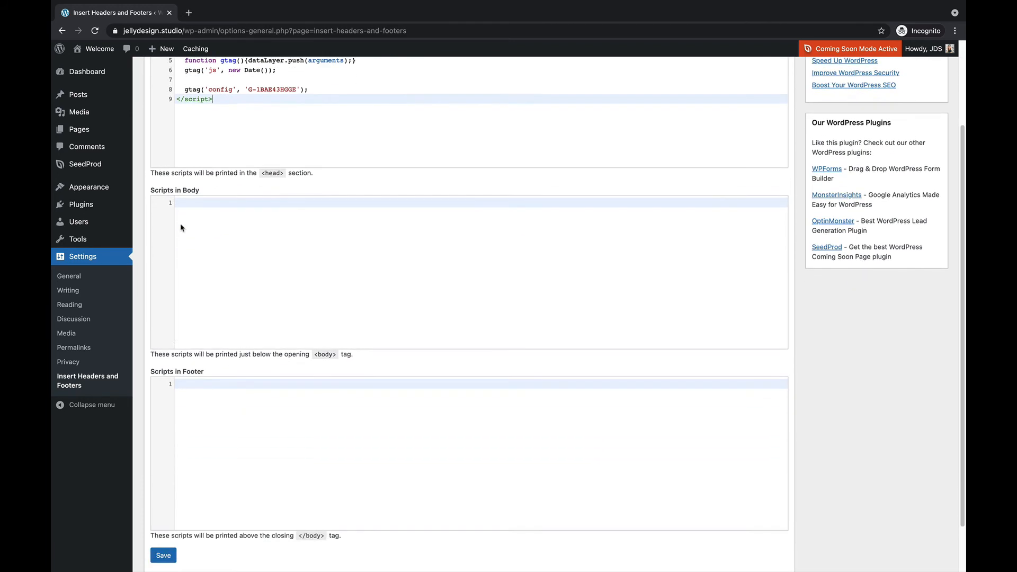
{"action": "left_click", "coordinate": [162, 556]}
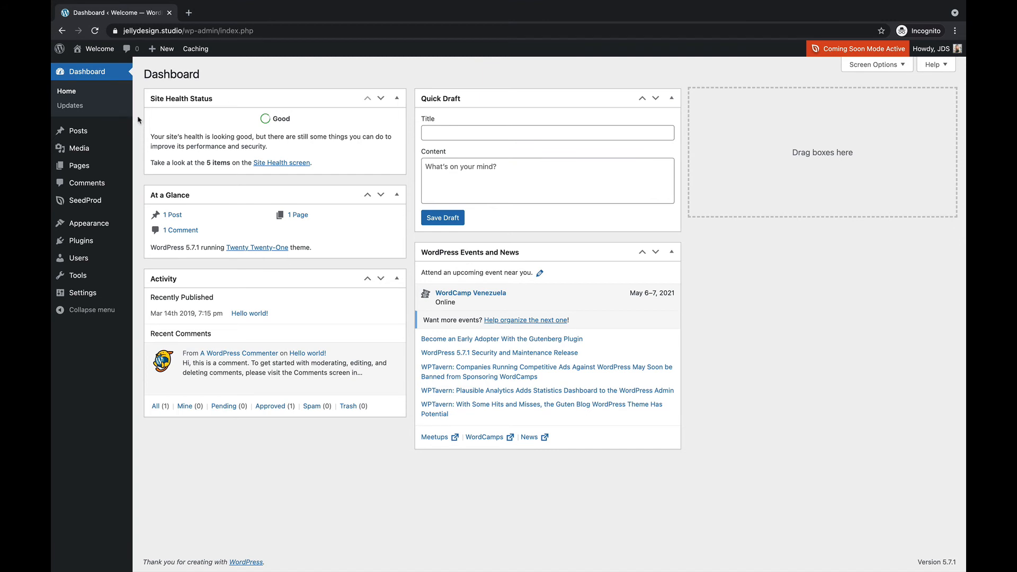
Step: In the Theme Editor, paste the tracking code on a new line after the body tag in header.php and update the file
{"action": "mouse_move", "coordinate": [91, 224]}
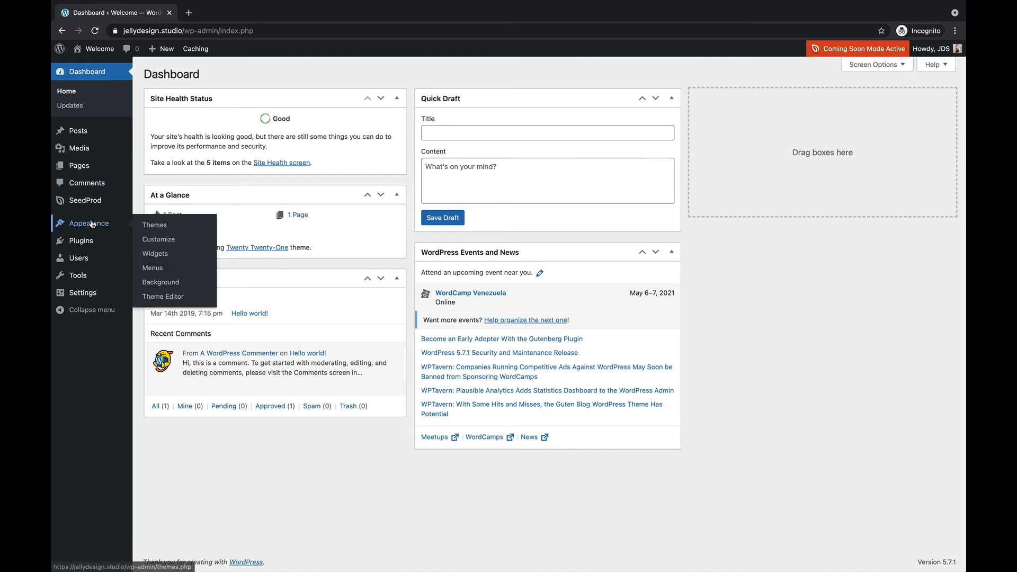
{"action": "left_click", "coordinate": [166, 297]}
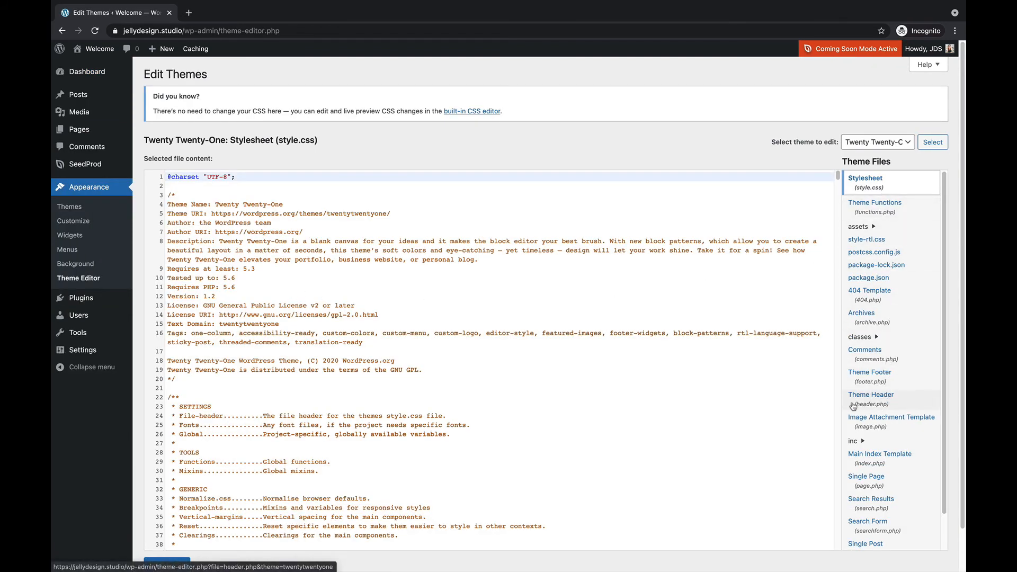
{"action": "left_click", "coordinate": [897, 405]}
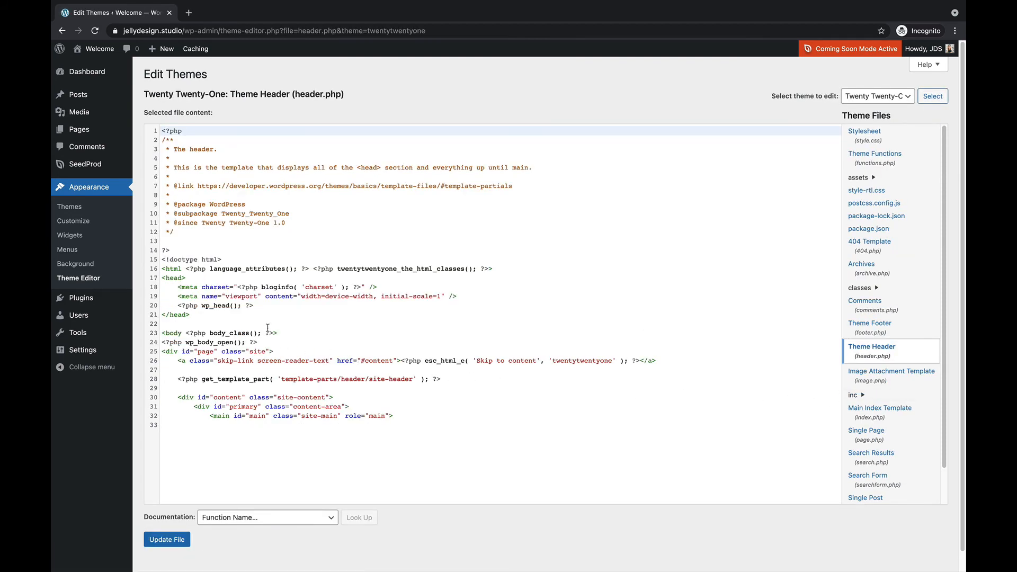
{"action": "left_click_drag", "start_coordinate": [276, 333], "coordinate": [153, 337]}
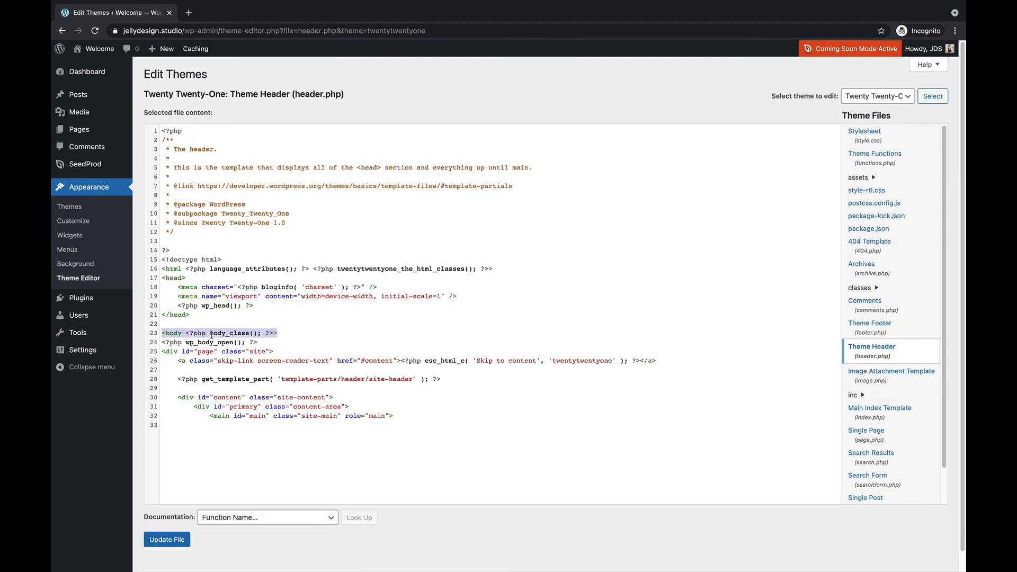
{"action": "left_click", "coordinate": [297, 332]}
{"action": "key", "text": "Return"}
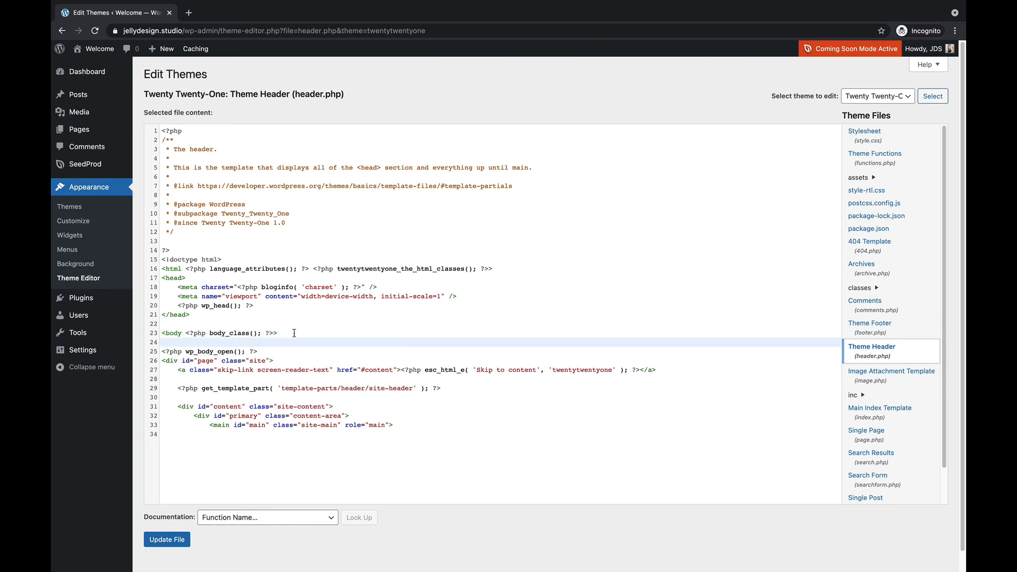
{"action": "right_click", "coordinate": [186, 343]}
{"action": "left_click", "coordinate": [207, 416]}
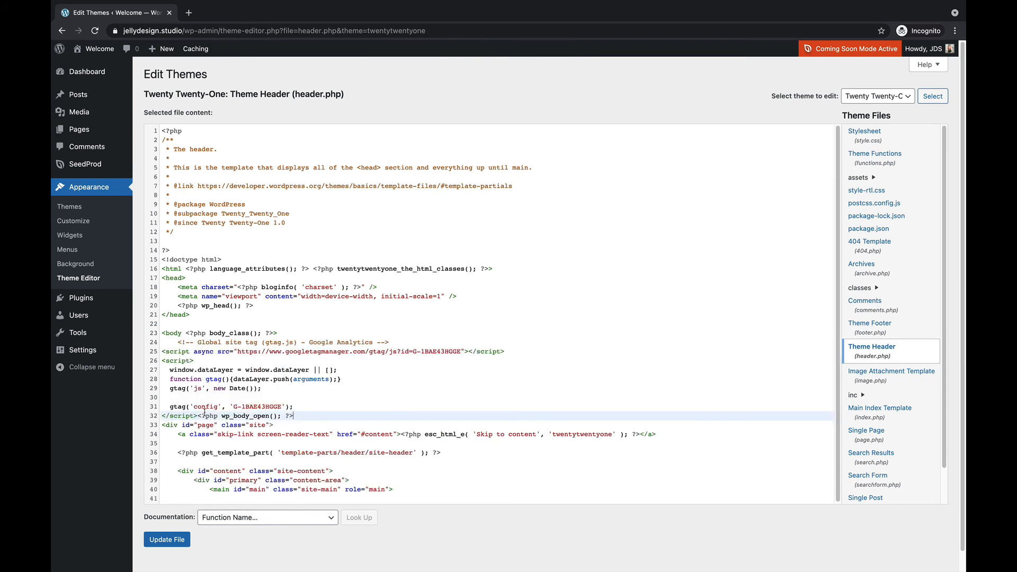
{"action": "left_click", "coordinate": [164, 540]}
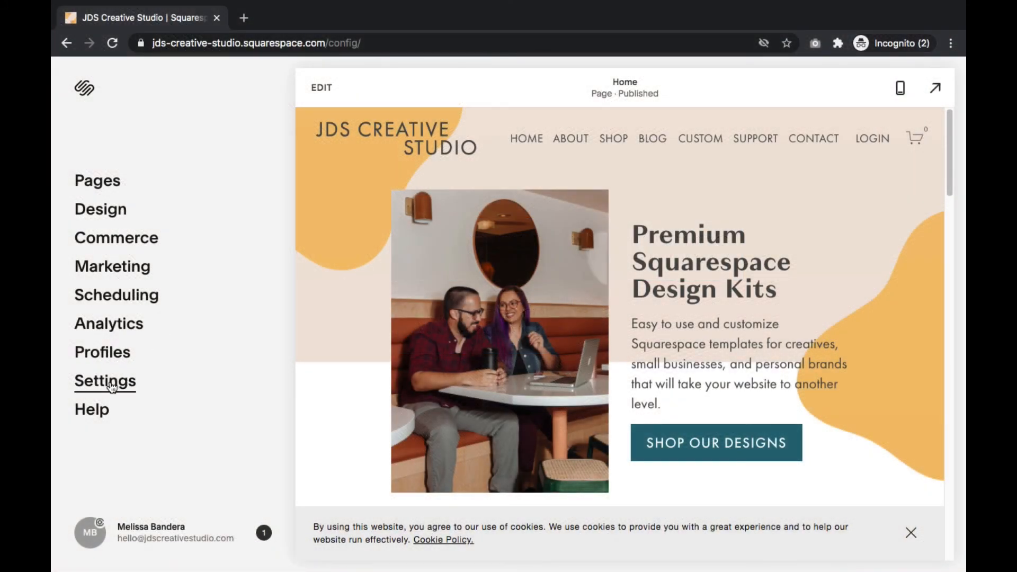
Step: Switch to Squarespace, open the site's Code Injection settings, paste the tracking code into the Header field, and save
{"action": "left_click", "coordinate": [111, 387]}
{"action": "scroll", "coordinate": [109, 386], "scroll_direction": "down", "scroll_amount": 1}
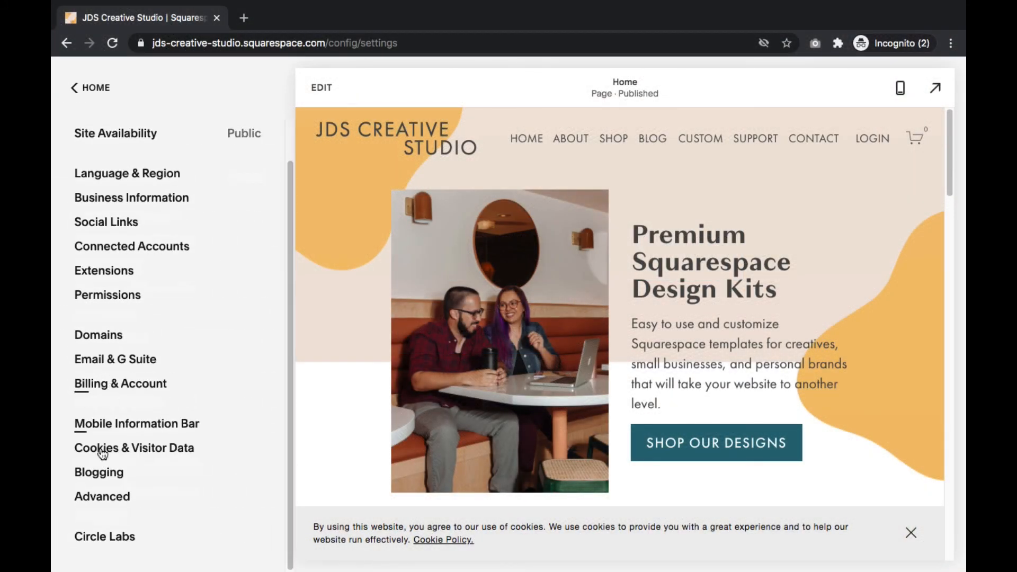
{"action": "left_click", "coordinate": [104, 497]}
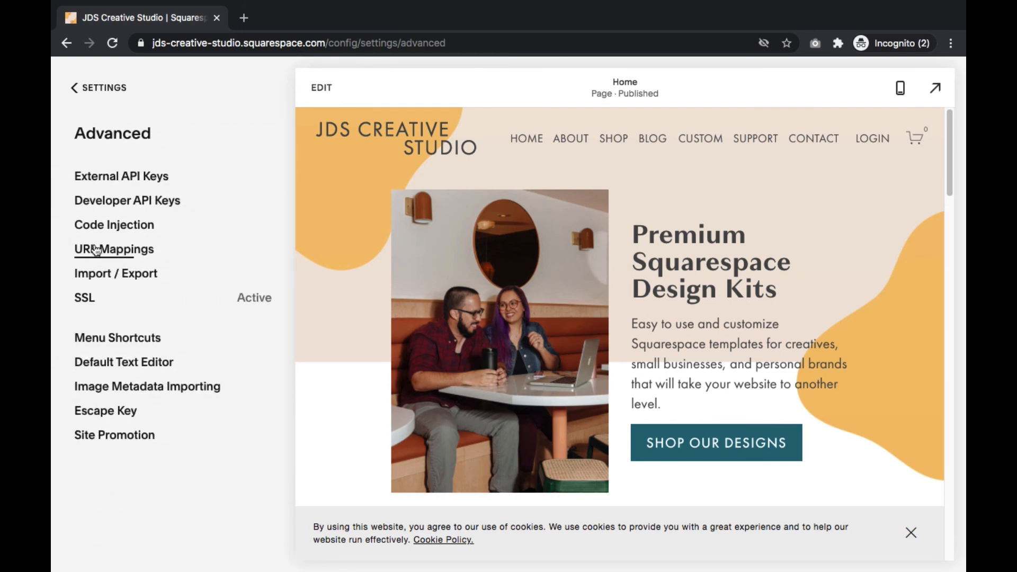
{"action": "left_click", "coordinate": [106, 225]}
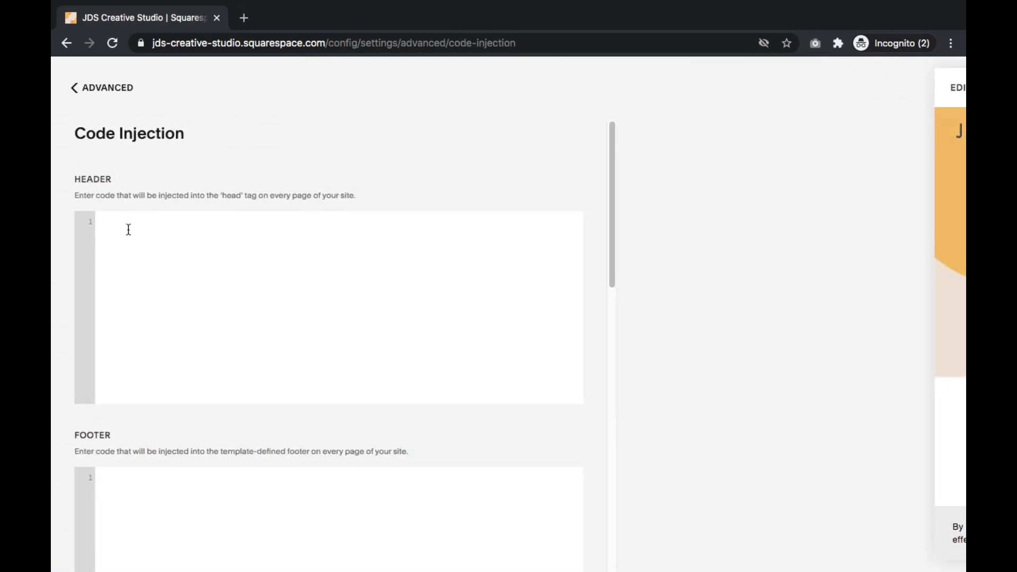
{"action": "left_click", "coordinate": [117, 224]}
{"action": "right_click", "coordinate": [115, 224]}
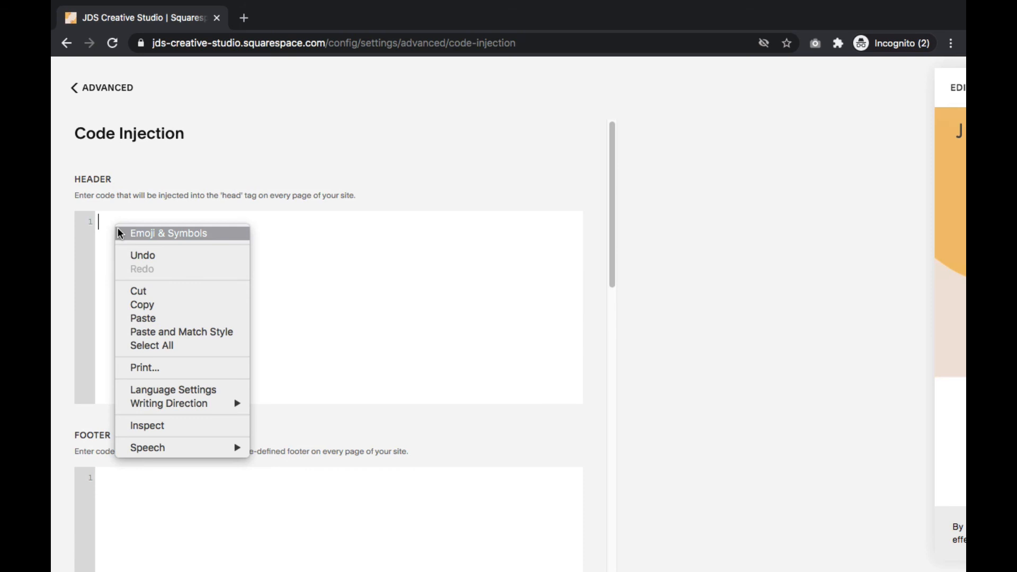
{"action": "left_click", "coordinate": [154, 317]}
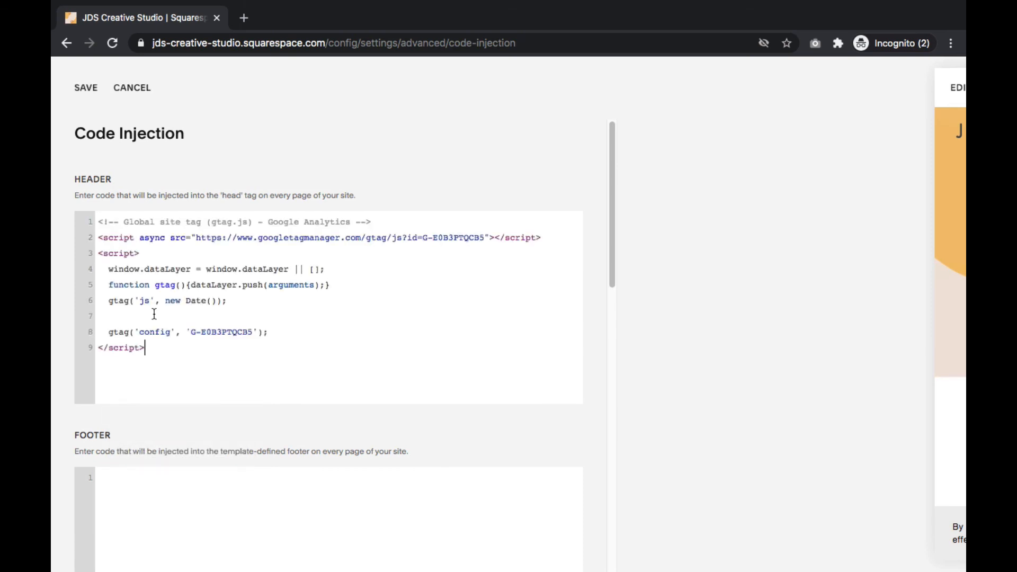
{"action": "left_click", "coordinate": [81, 95]}
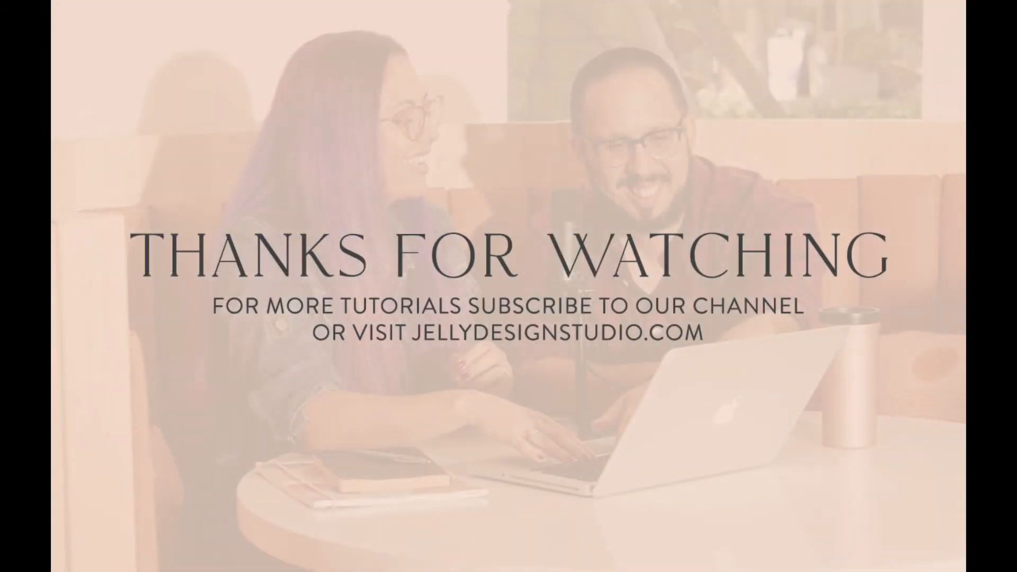